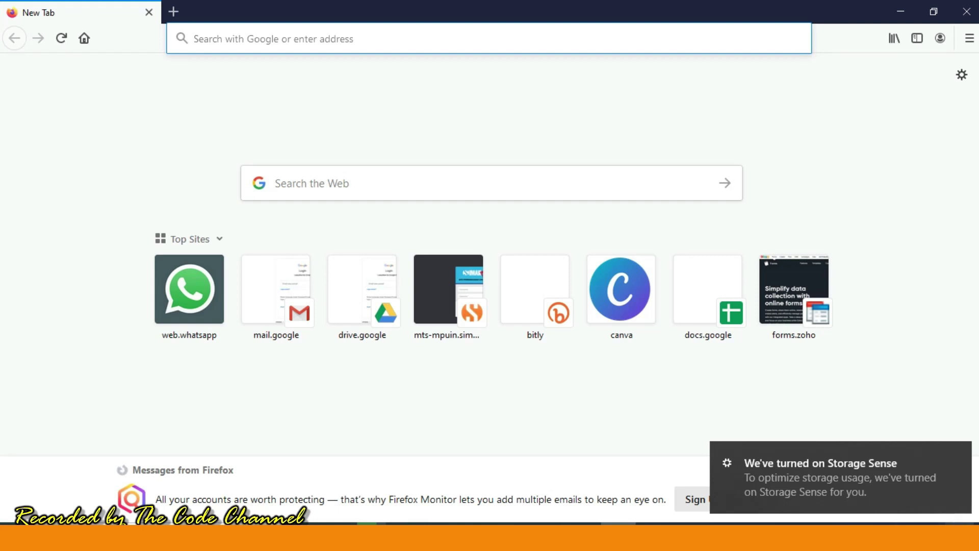
# - Dismiss the Storage Sense notification, open the Gmail inbox, and go from it to Google Classroom
pyautogui.press('super+a')
pyautogui.click(933, 455)
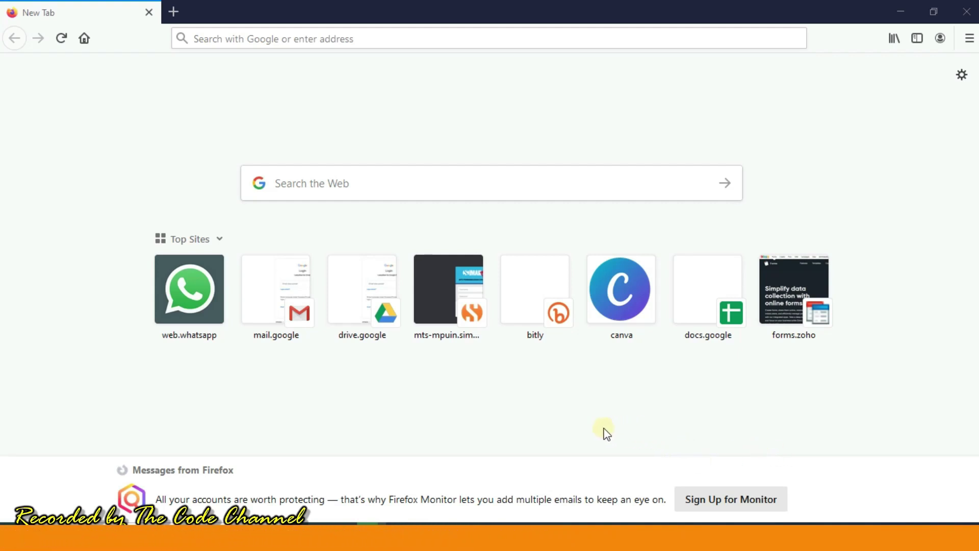
pyautogui.click(267, 298)
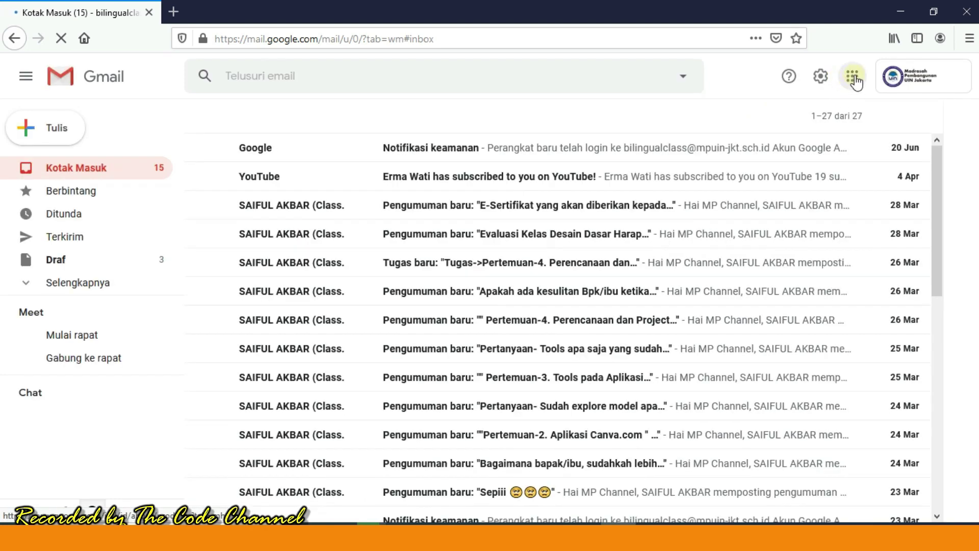
pyautogui.click(853, 77)
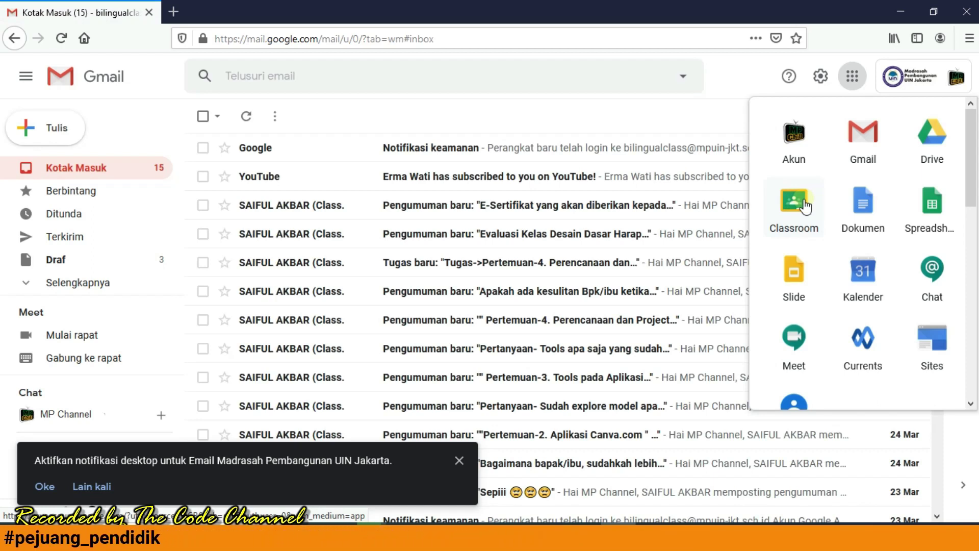
pyautogui.click(804, 206)
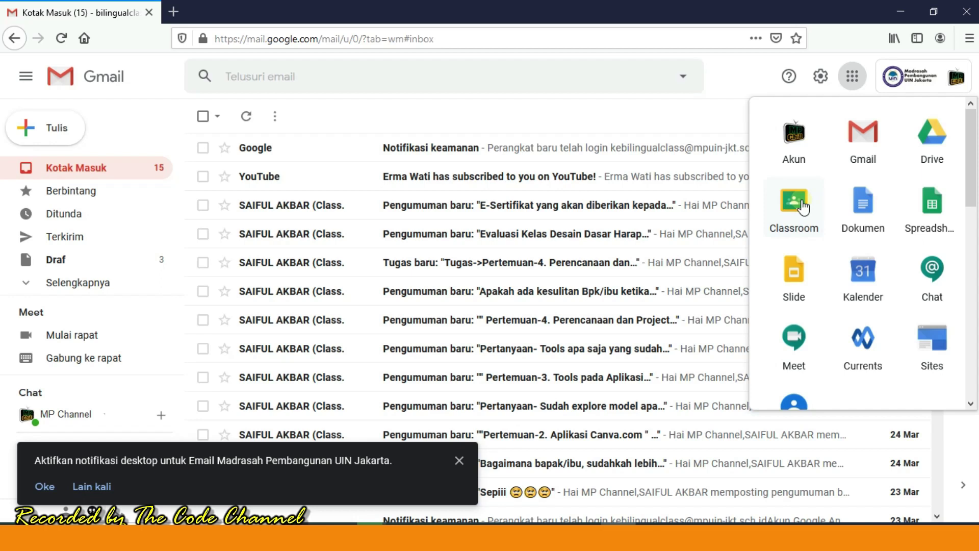
pyautogui.click(803, 206)
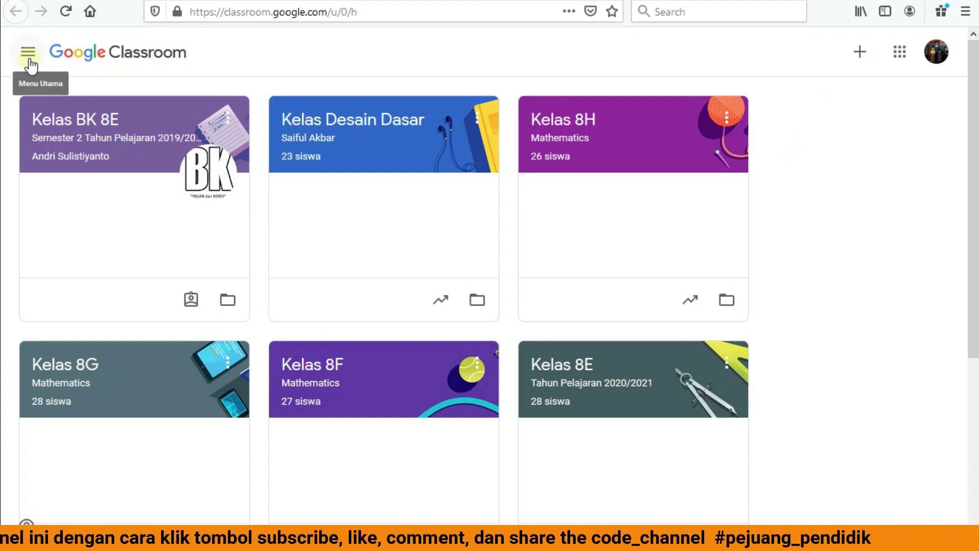
# - Look through the main menu's lists of taught and enrolled classes down to the archived classes, and close it
pyautogui.click(29, 53)
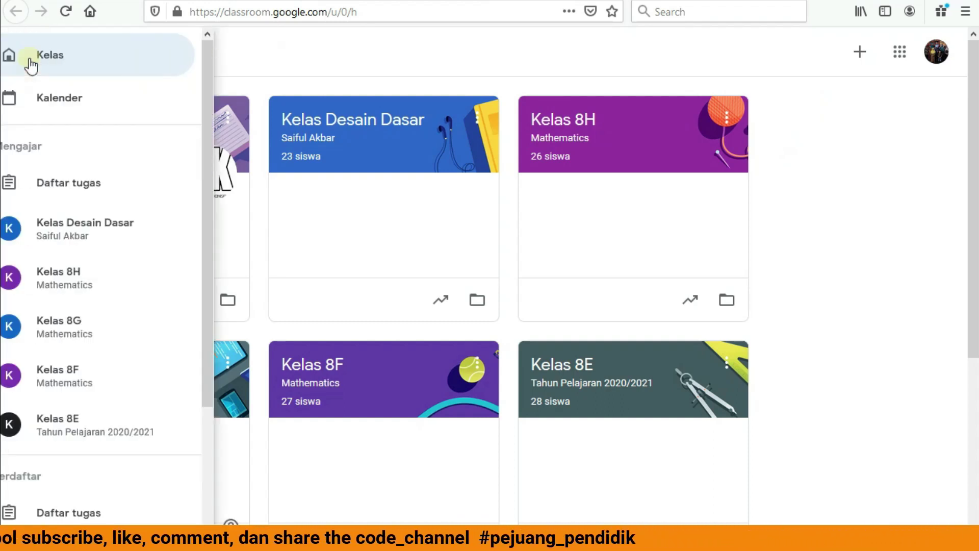
pyautogui.moveTo(225, 118); pyautogui.dragTo(219, 189)
pyautogui.scroll(1, 218, 160)
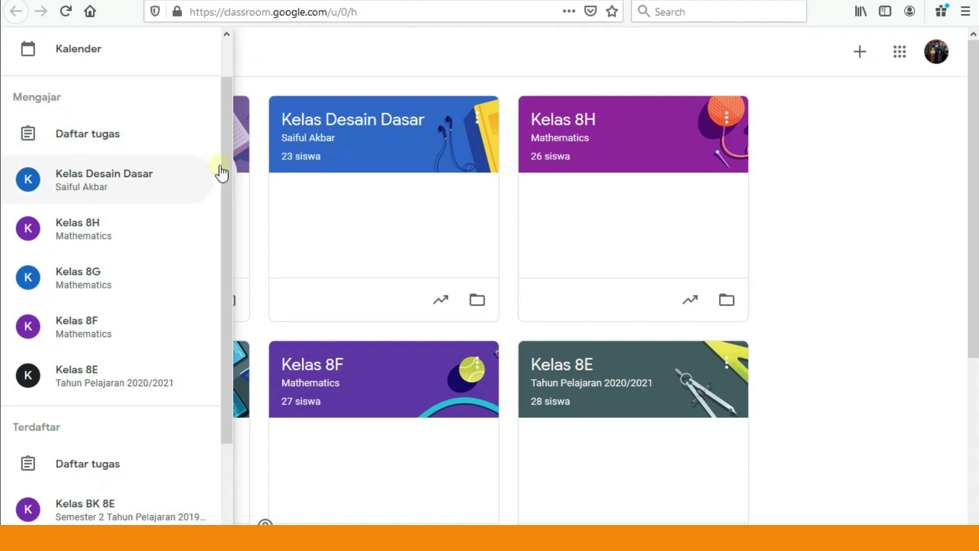
pyautogui.moveTo(223, 168); pyautogui.dragTo(224, 258)
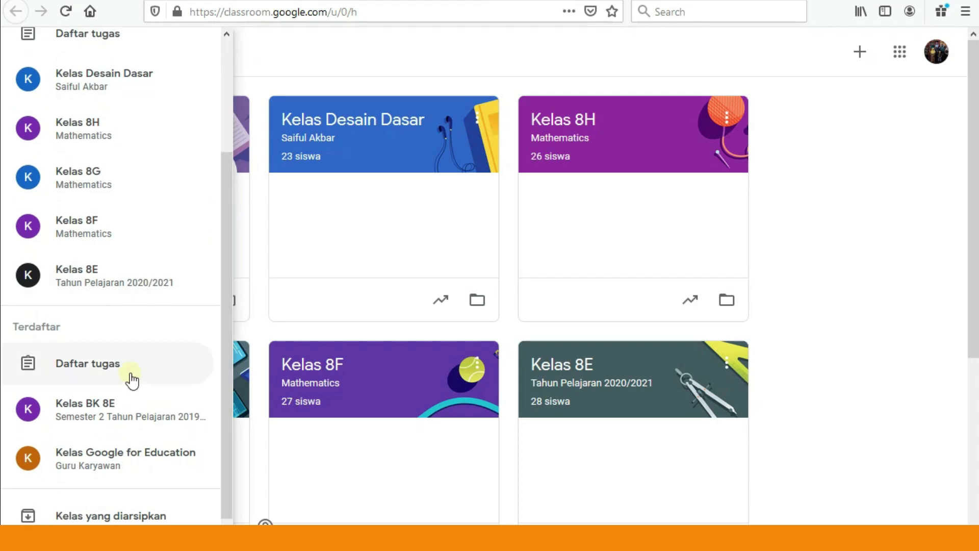
pyautogui.moveTo(221, 229)
pyautogui.mouseDown()
pyautogui.moveTo(230, 133)
pyautogui.moveTo(219, 244)
pyautogui.mouseUp()
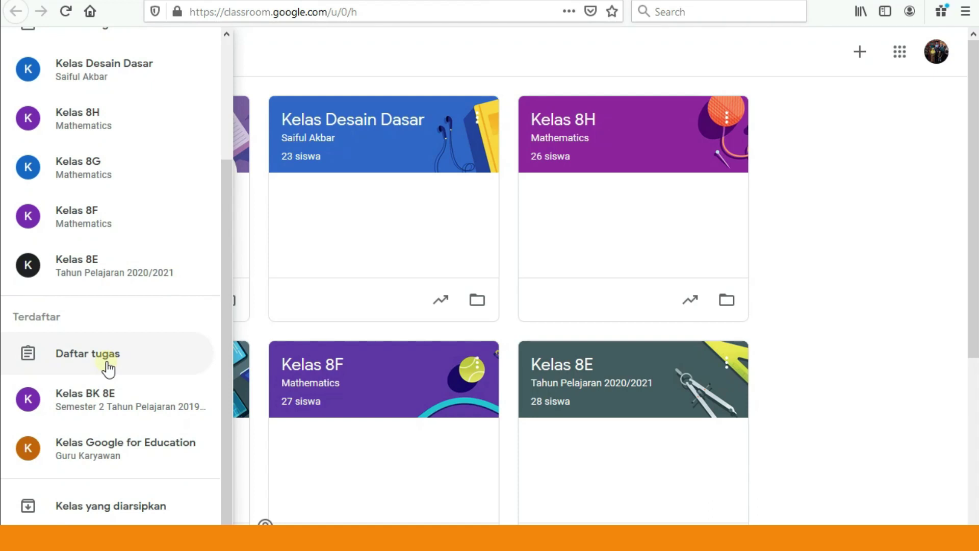
pyautogui.click(869, 162)
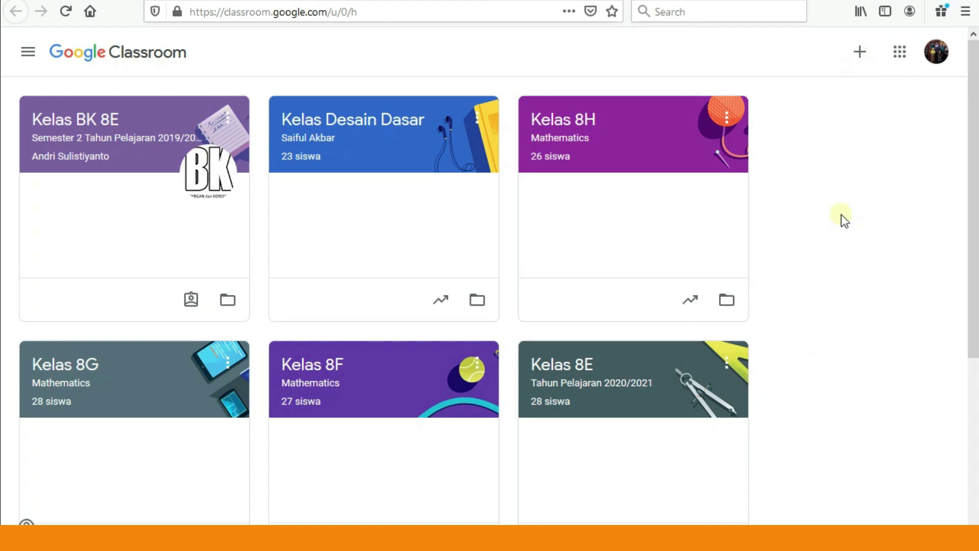
# - Start creating a new class and name it "Kelas 8 Model"
pyautogui.click(863, 65)
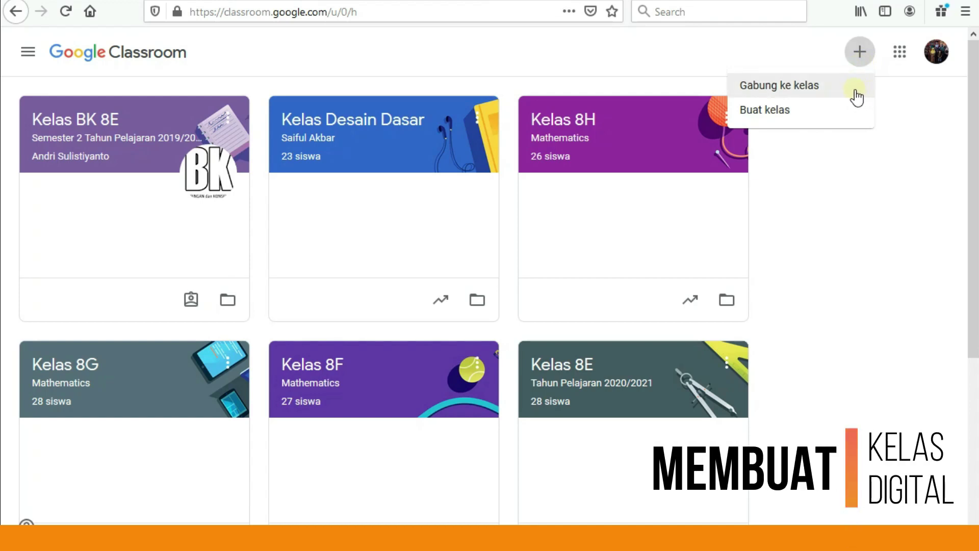
pyautogui.click(843, 211)
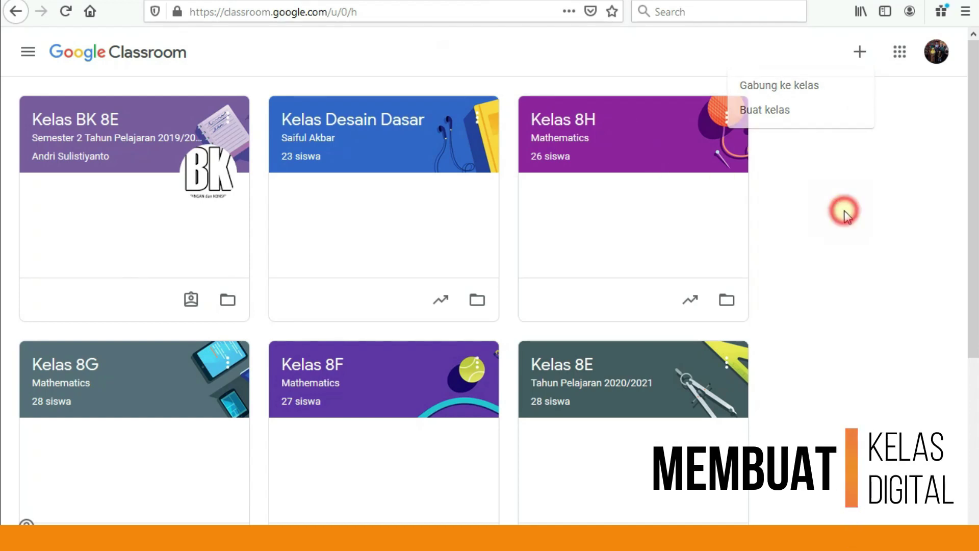
pyautogui.click(865, 54)
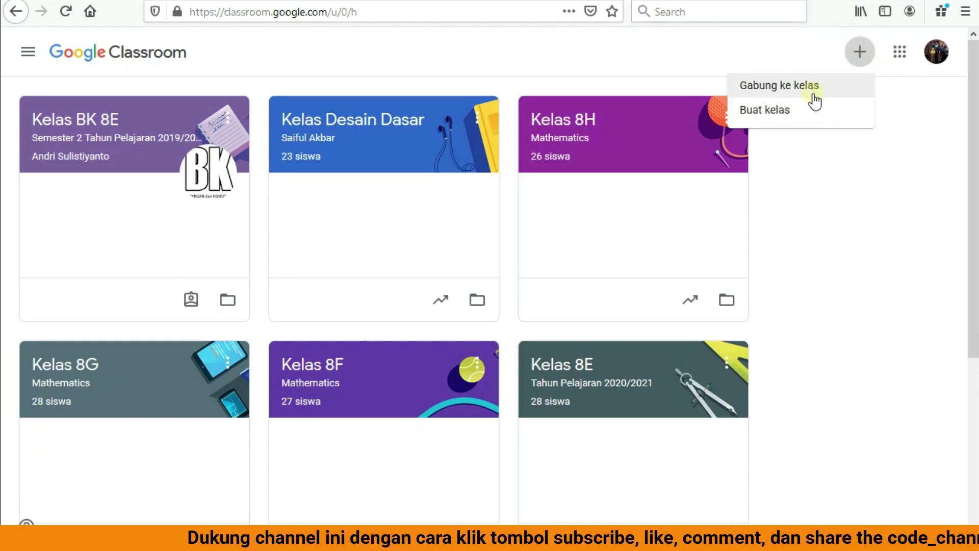
pyautogui.click(791, 121)
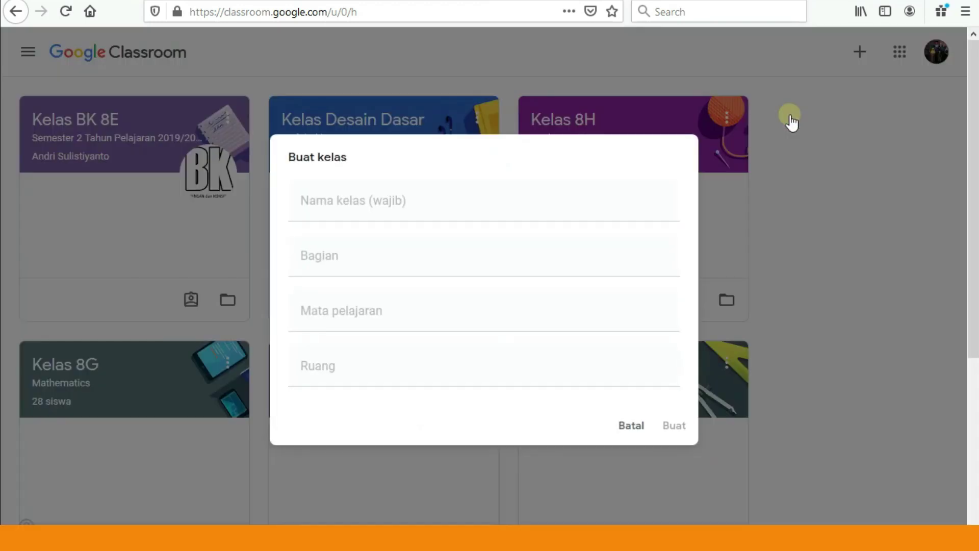
pyautogui.click(485, 202)
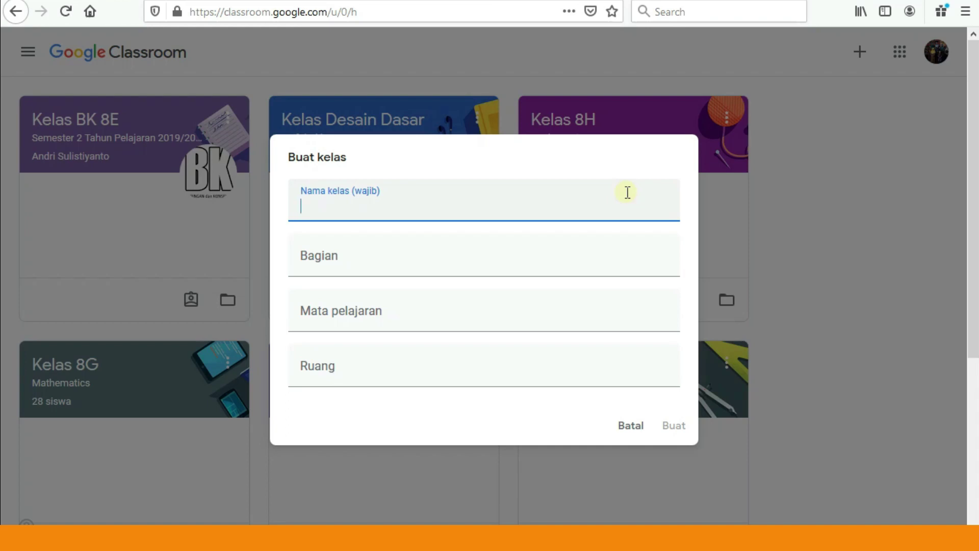
pyautogui.write('Kelas 8 Mode')
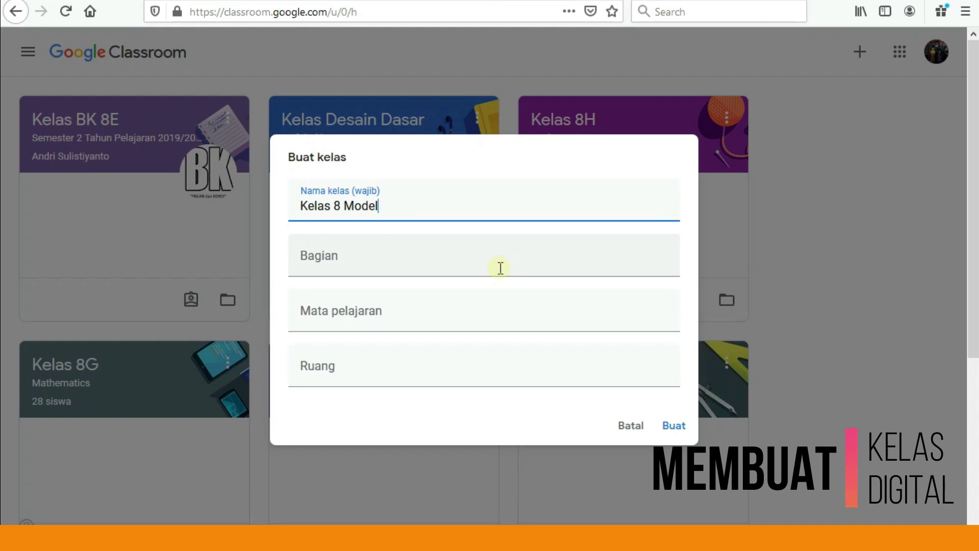
pyautogui.write('l')
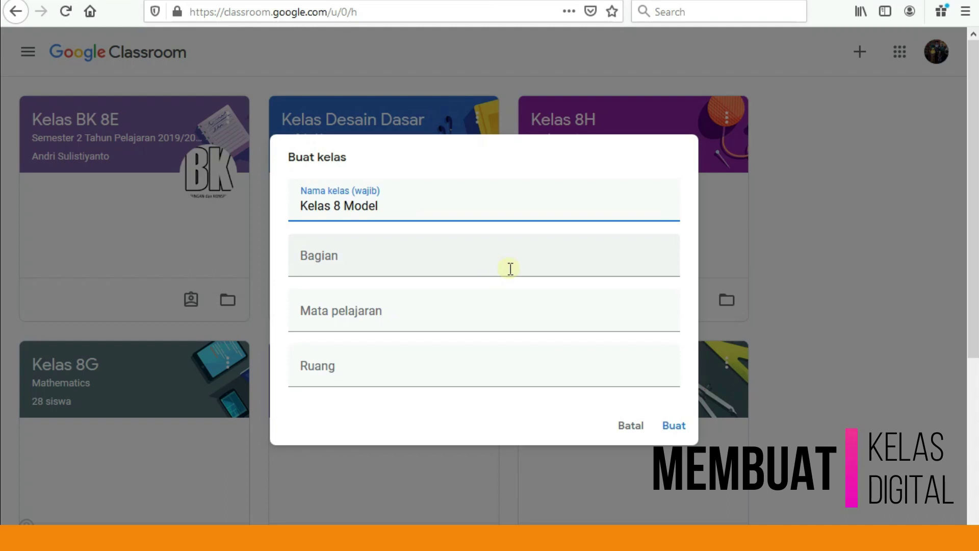
# - Set the new class's section (Bagian) to "Tahun Pelajaran 2020/2021"
pyautogui.click(490, 377)
pyautogui.click(429, 271)
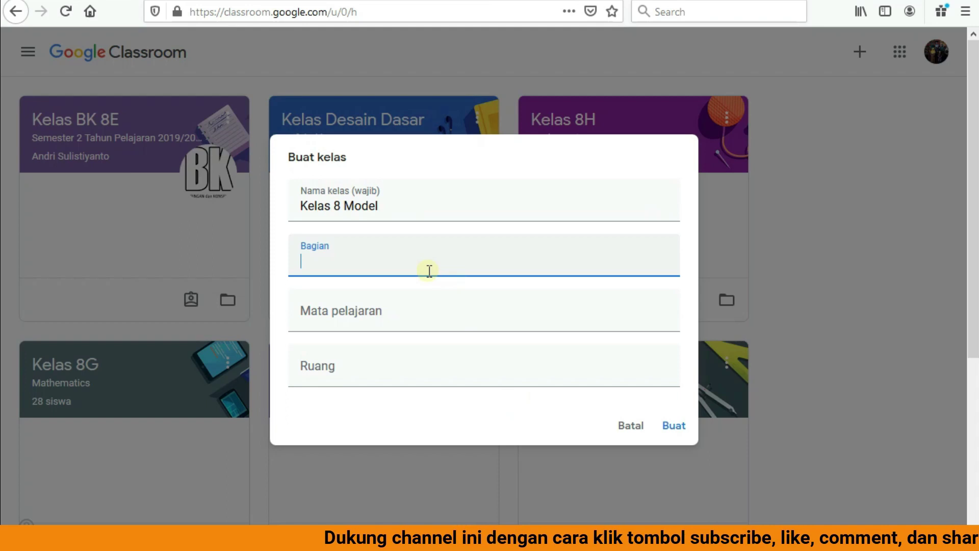
pyautogui.write('Tahun ')
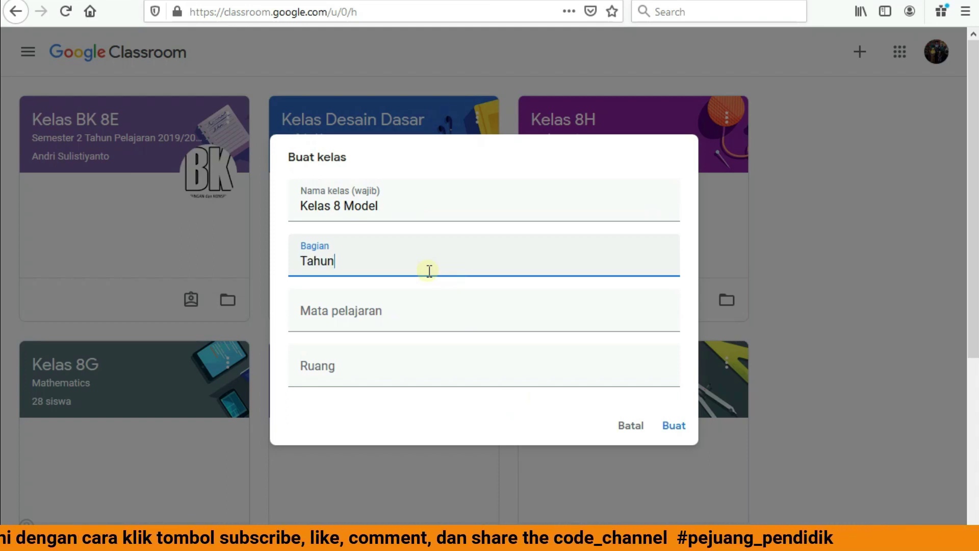
pyautogui.write('Pe')
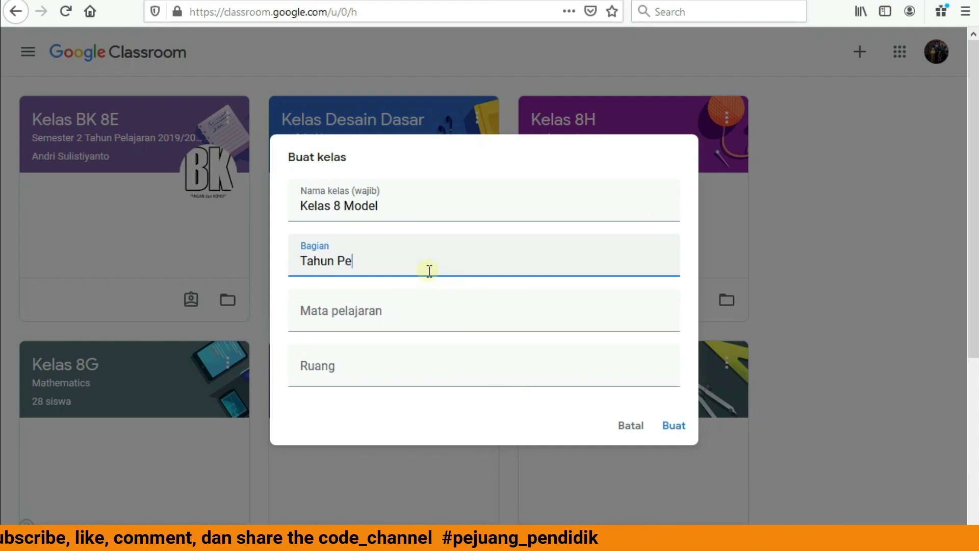
pyautogui.write('la')
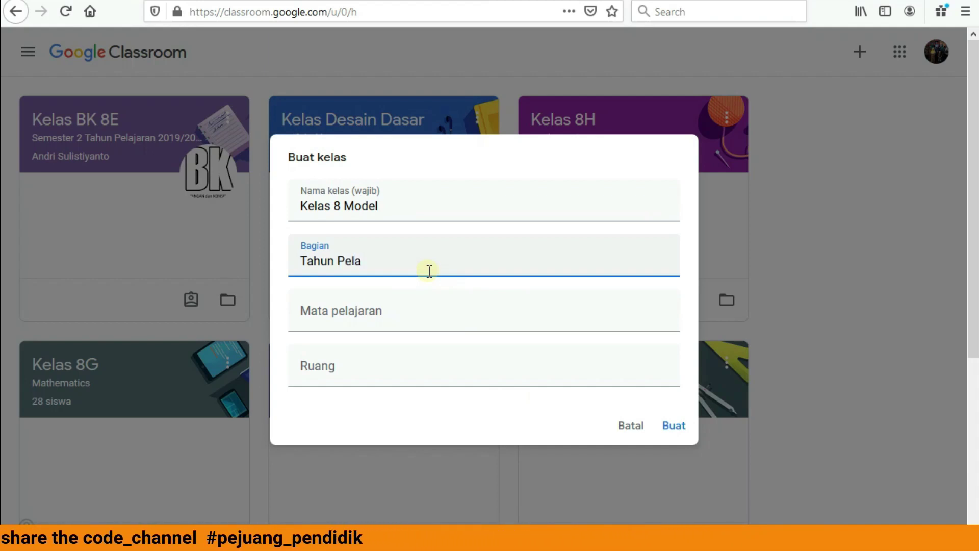
pyautogui.write('jaran')
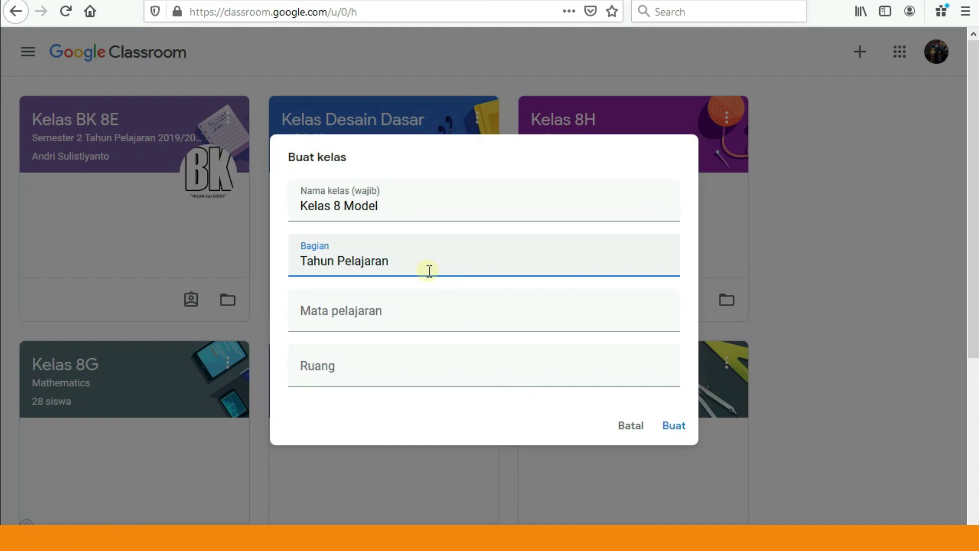
pyautogui.write(' 2020/2021')
# - Enter "Mathematics" as the subject and "E-Classroom" as the room, and create the class
pyautogui.click(408, 310)
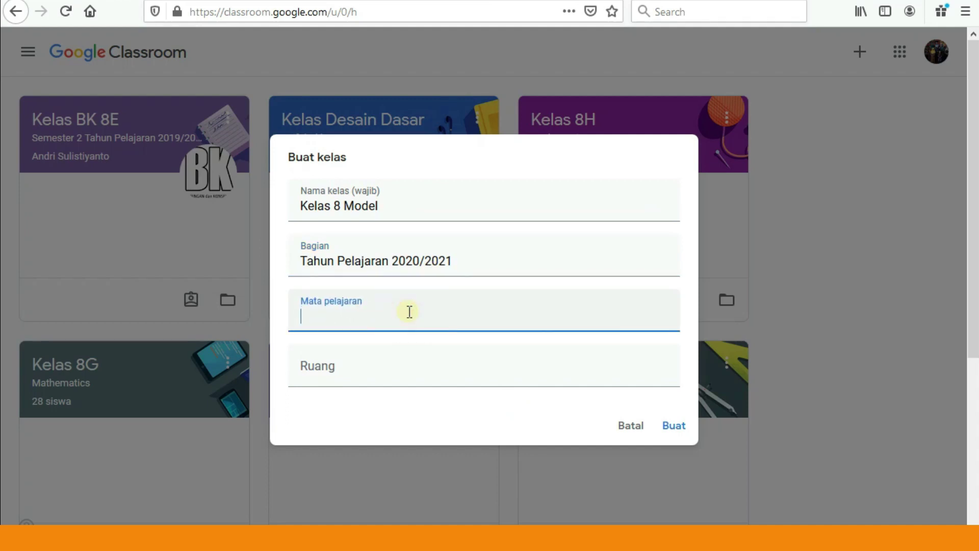
pyautogui.write('Mathematics')
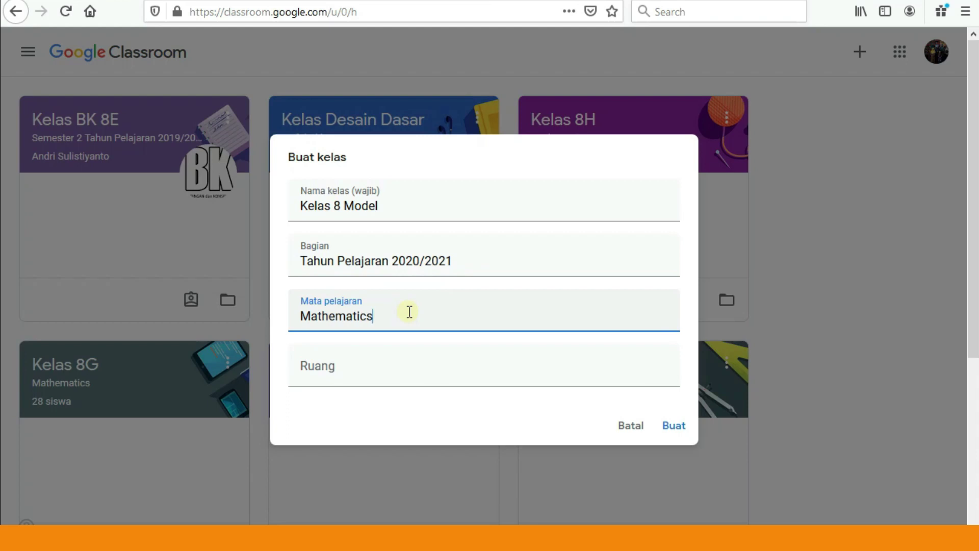
pyautogui.click(366, 375)
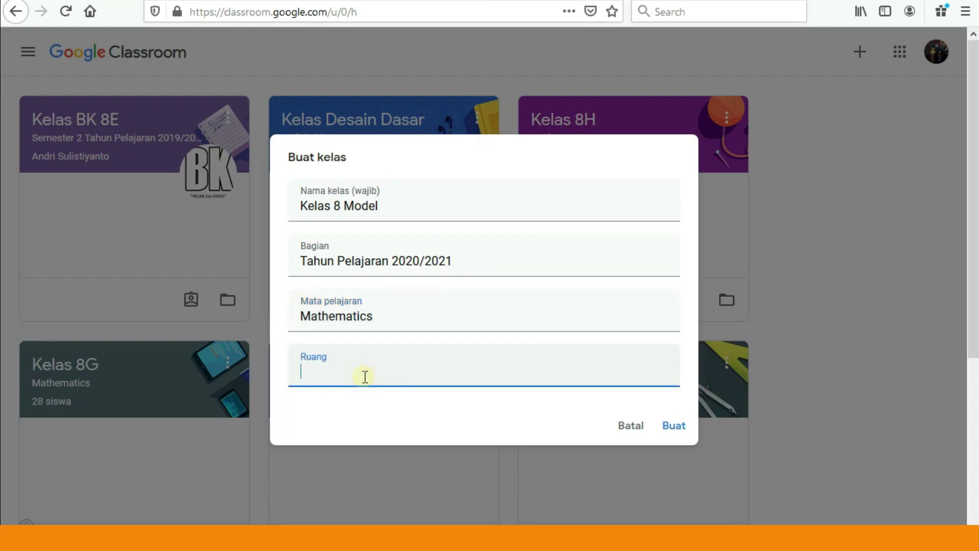
pyautogui.write('E-Classroom')
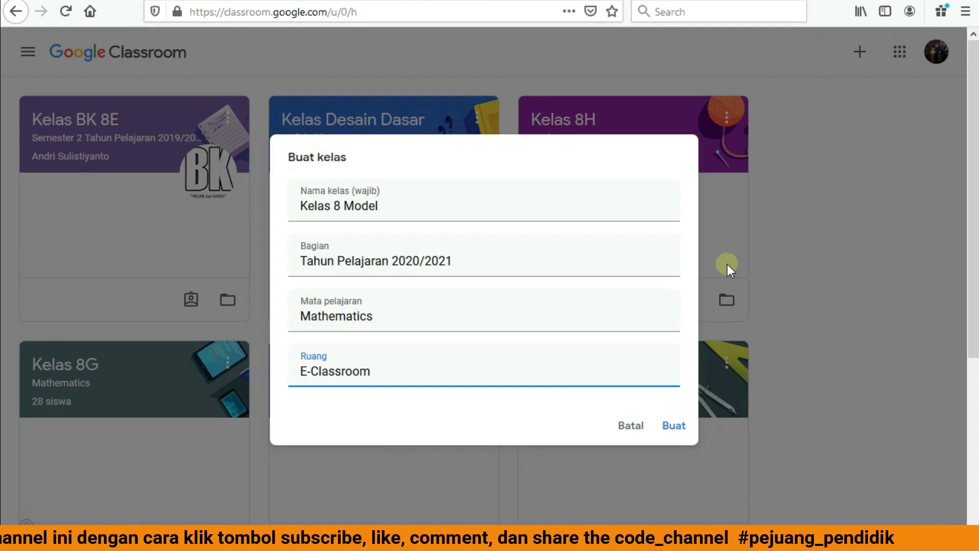
pyautogui.click(673, 426)
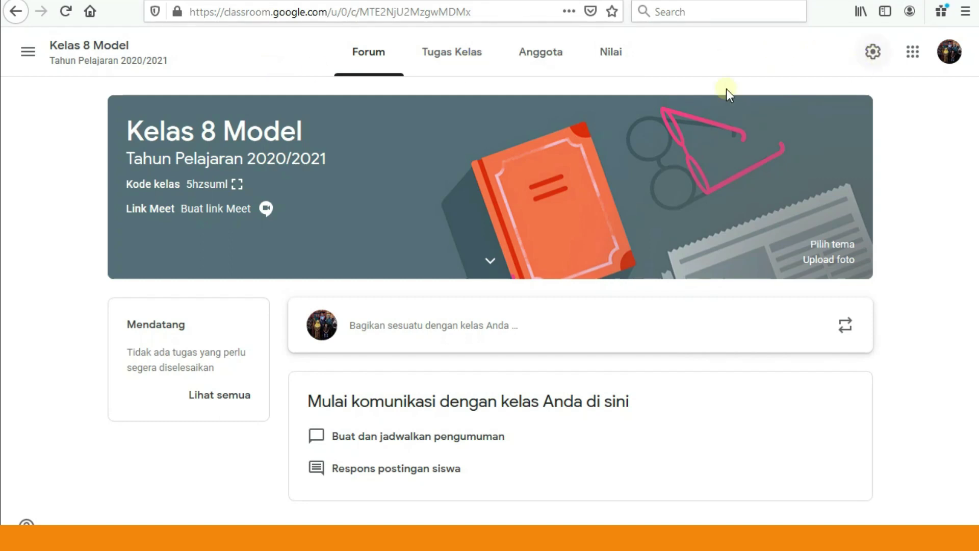
# - View the Tugas Kelas and Anggota pages of Kelas 8 Model, and return to its Forum
pyautogui.click(442, 55)
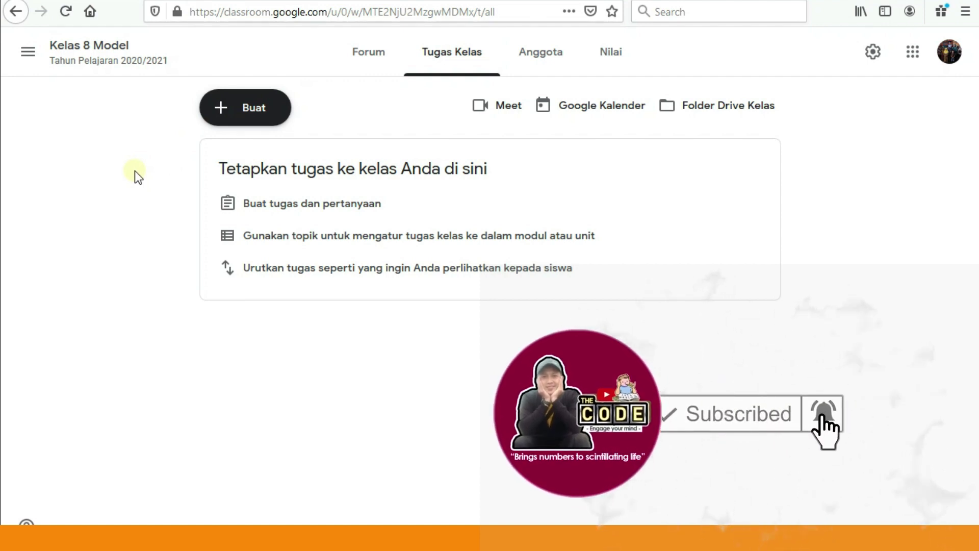
pyautogui.click(546, 71)
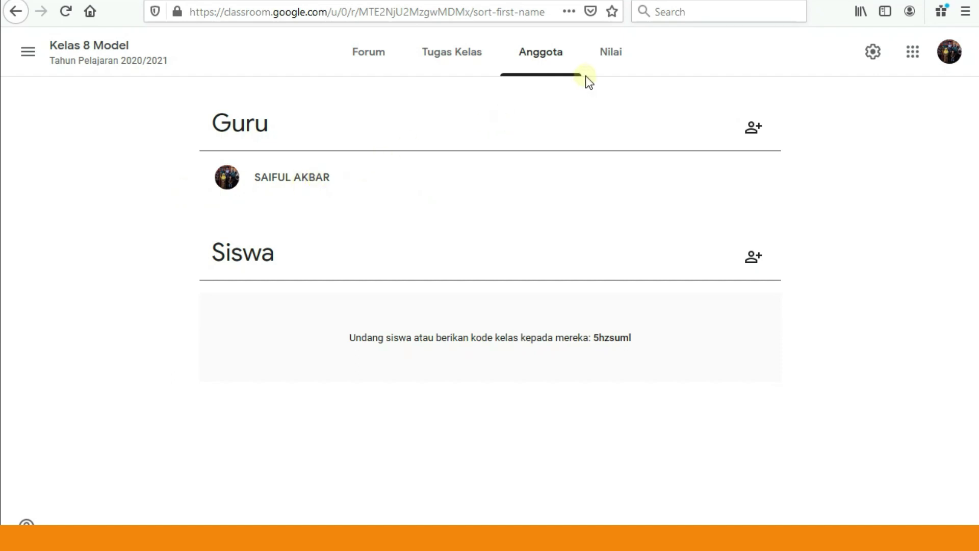
pyautogui.click(367, 66)
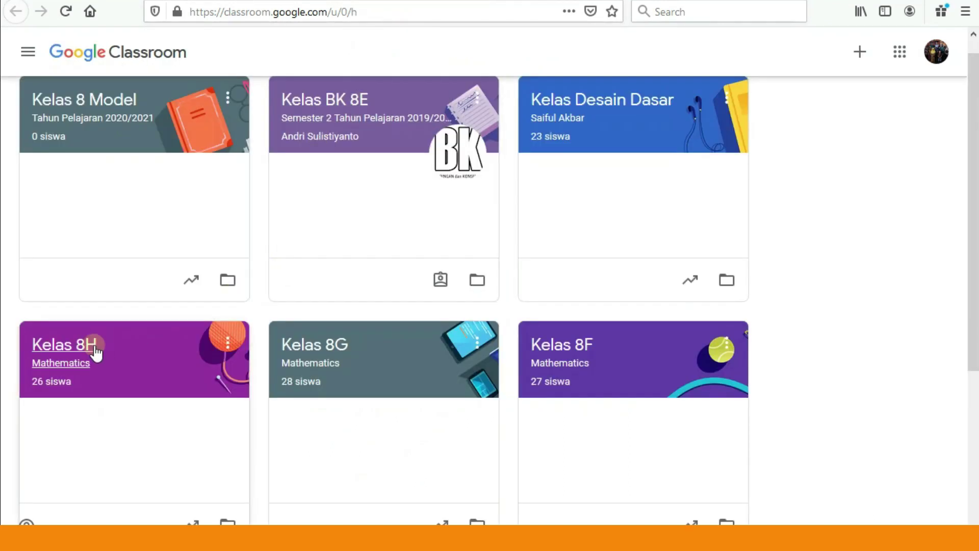
# - Open Kelas 8E from the class list in a new browser tab and switch to it
pyautogui.scroll(-4, 315, 152)
pyautogui.rightClick(66, 380)
pyautogui.click(129, 163)
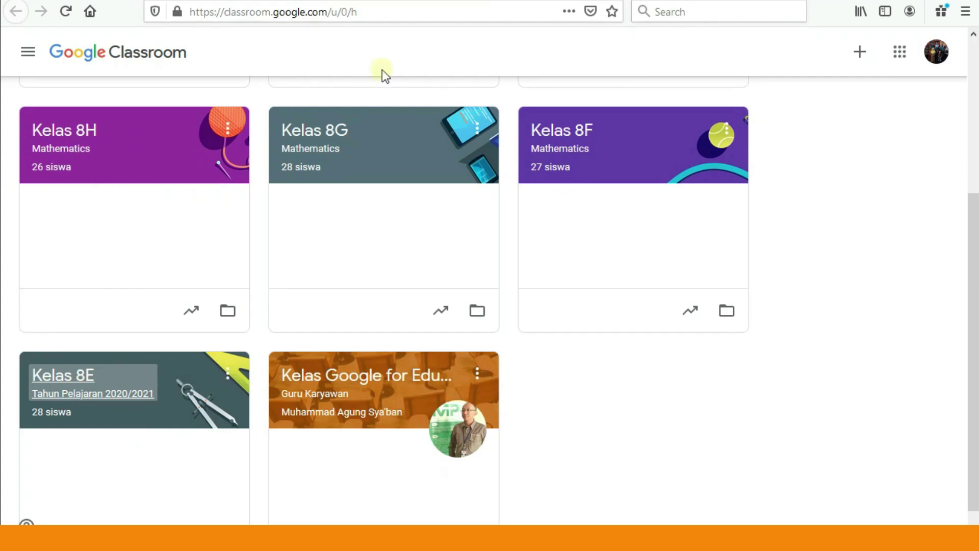
pyautogui.click(461, 0)
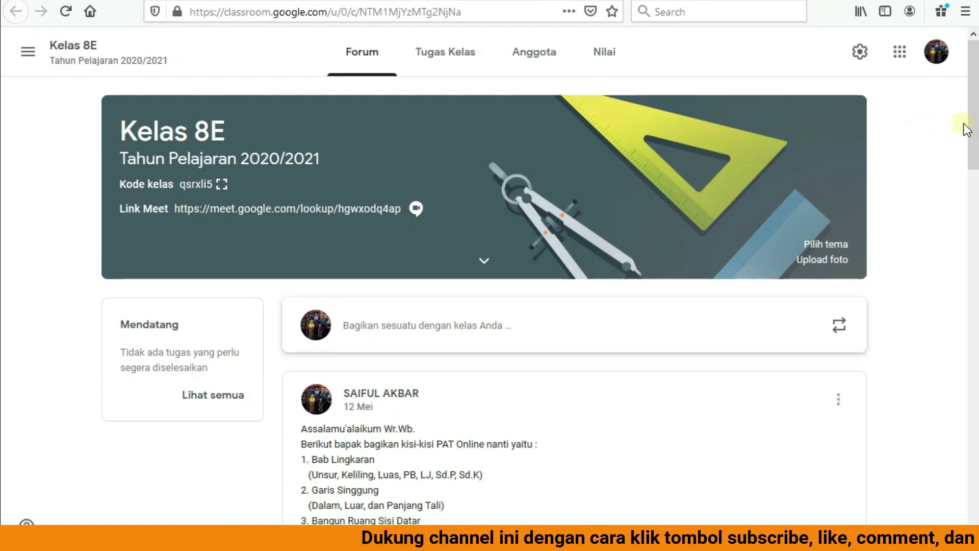
# - Copy the full text of the 12 Mei announcement about the PAT Online topics in the Kelas 8E Forum
pyautogui.scroll(-3, 975, 127)
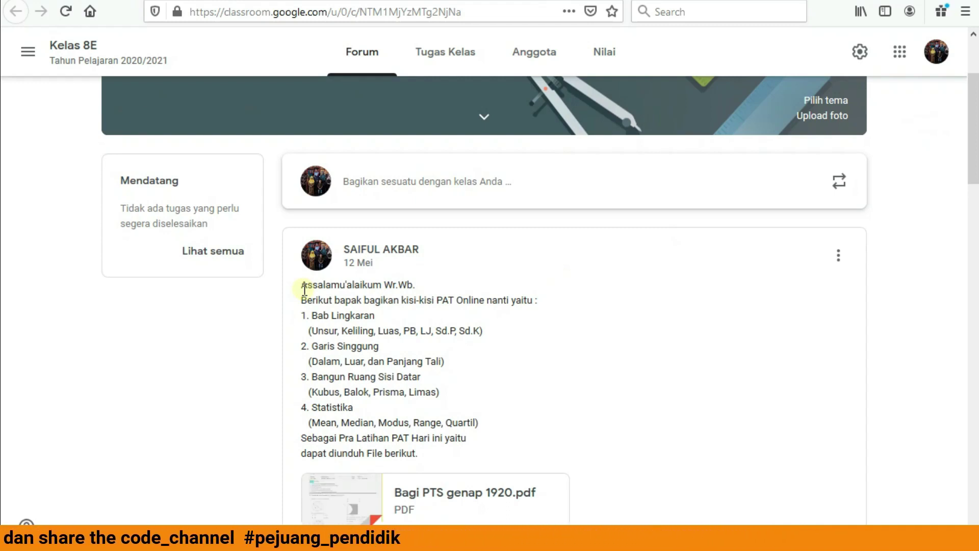
pyautogui.click(305, 290)
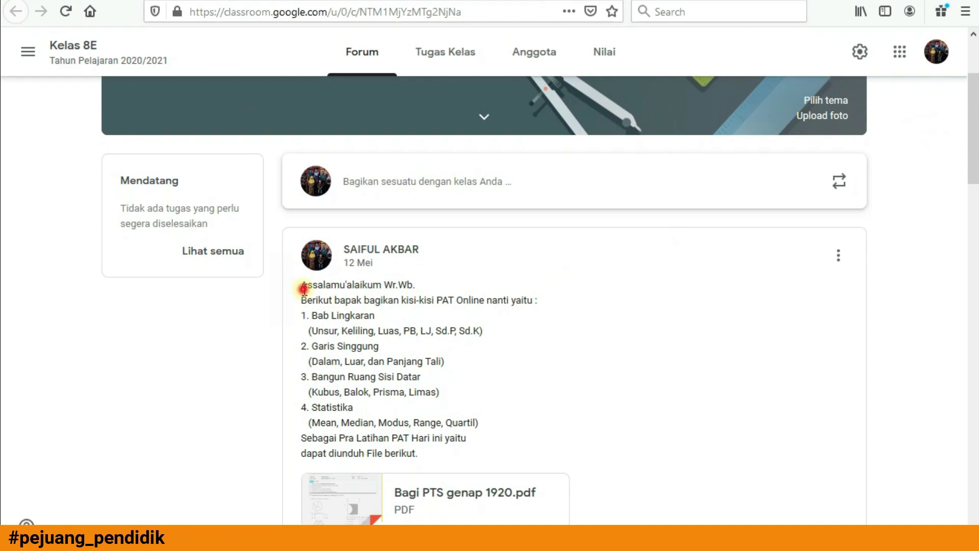
pyautogui.moveTo(369, 301); pyautogui.dragTo(432, 475)
pyautogui.hotkey('ctrl', 'c')
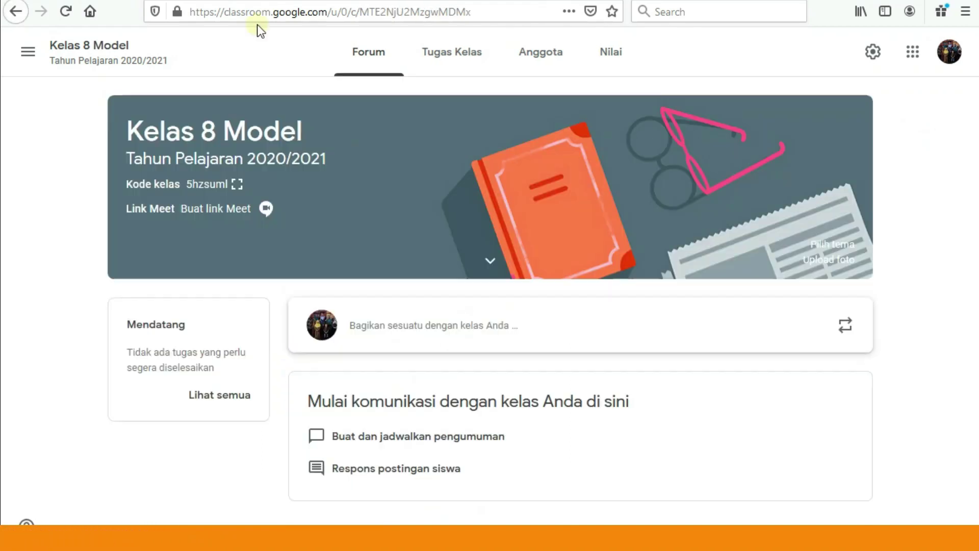
# - Start a new announcement in the Kelas 8 Model Forum and paste the copied PAT Online topics text into it
pyautogui.click(424, 327)
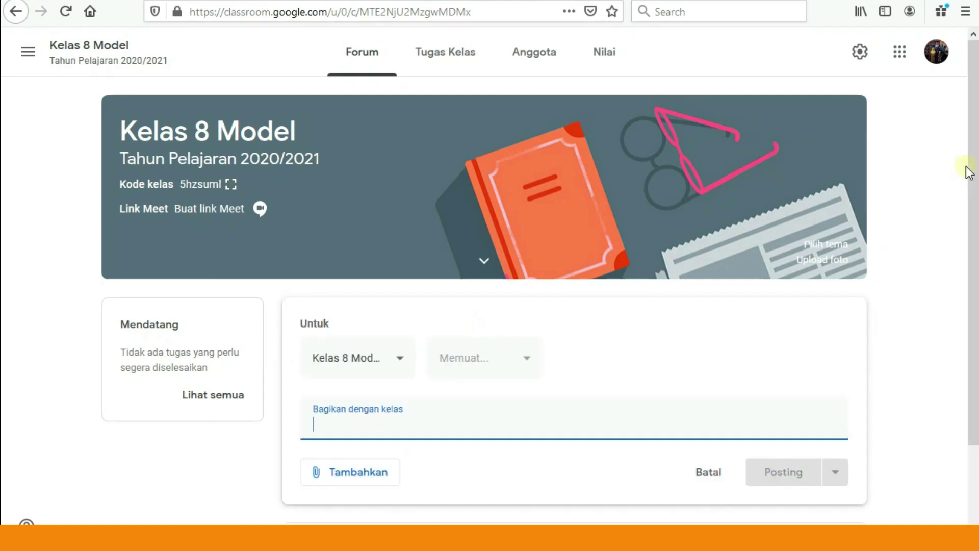
pyautogui.scroll(-2, 974, 218)
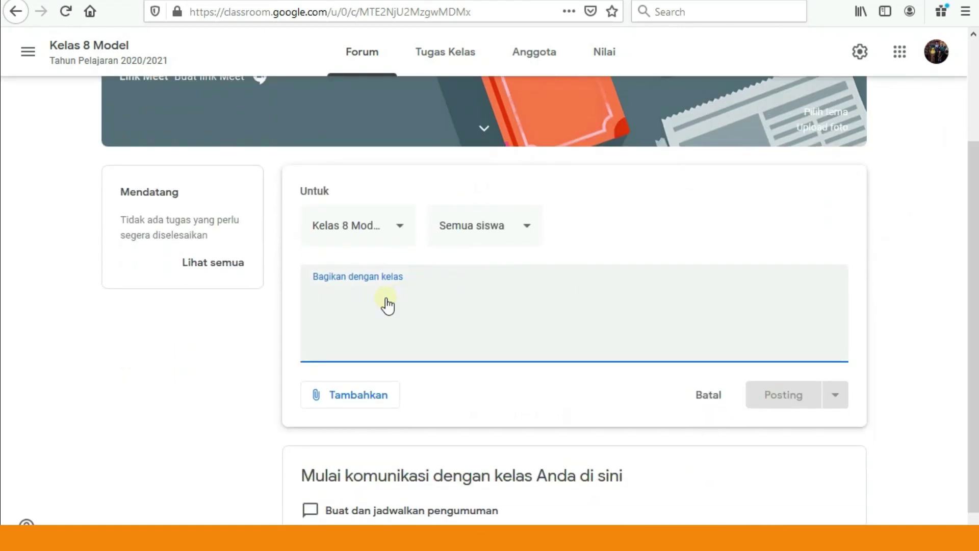
pyautogui.hotkey('ctrl', 'v')
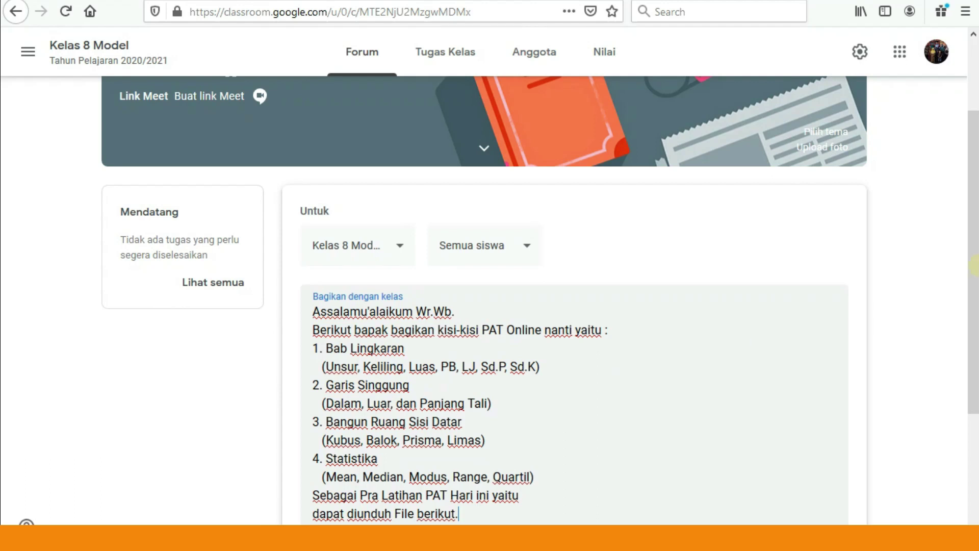
# - Add Kelas 8H, Kelas 8G and Kelas 8F as further recipient classes of the announcement
pyautogui.scroll(-3, 621, 377)
pyautogui.click(403, 171)
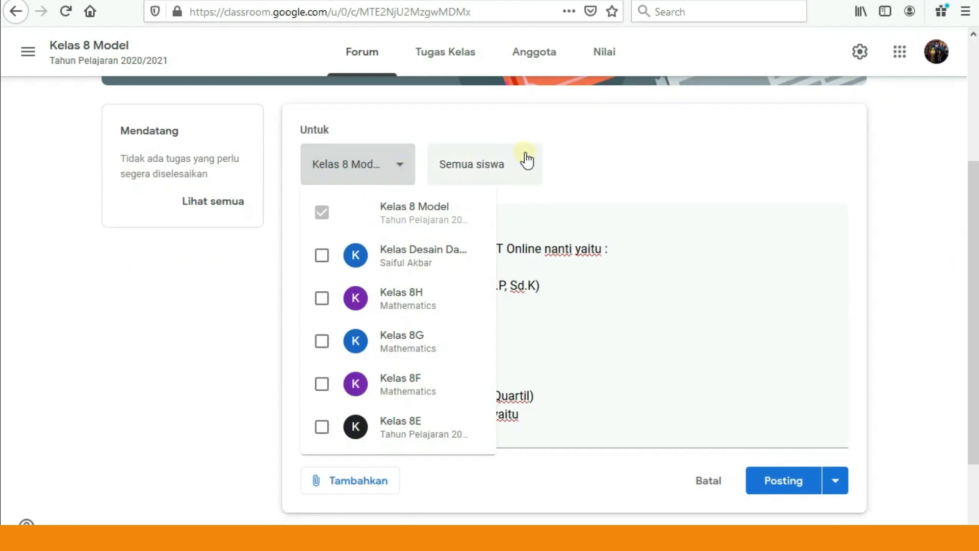
pyautogui.click(322, 300)
pyautogui.click(322, 347)
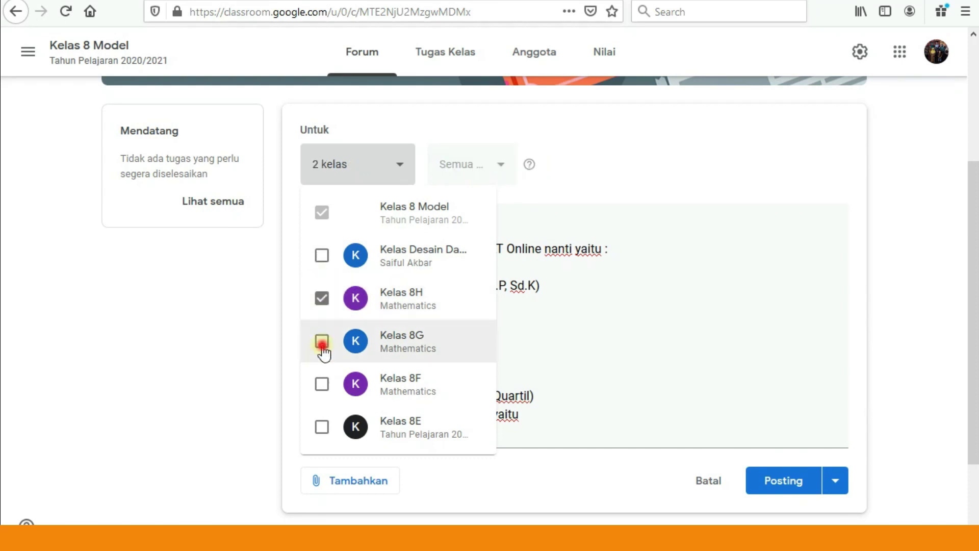
pyautogui.click(321, 385)
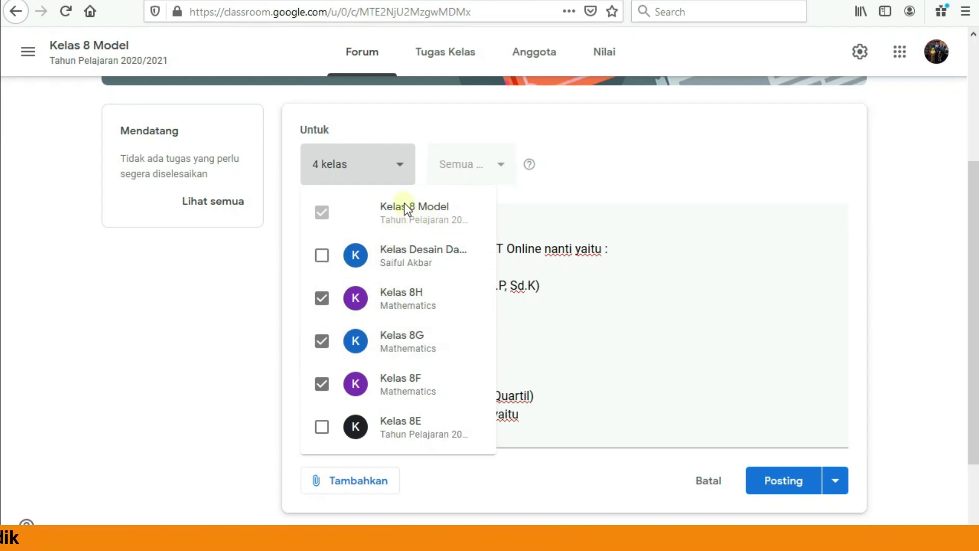
pyautogui.click(390, 172)
pyautogui.click(390, 174)
# - Deselect Kelas 8H, Kelas 8G and Kelas 8F so the announcement goes only to Kelas 8 Model
pyautogui.click(322, 299)
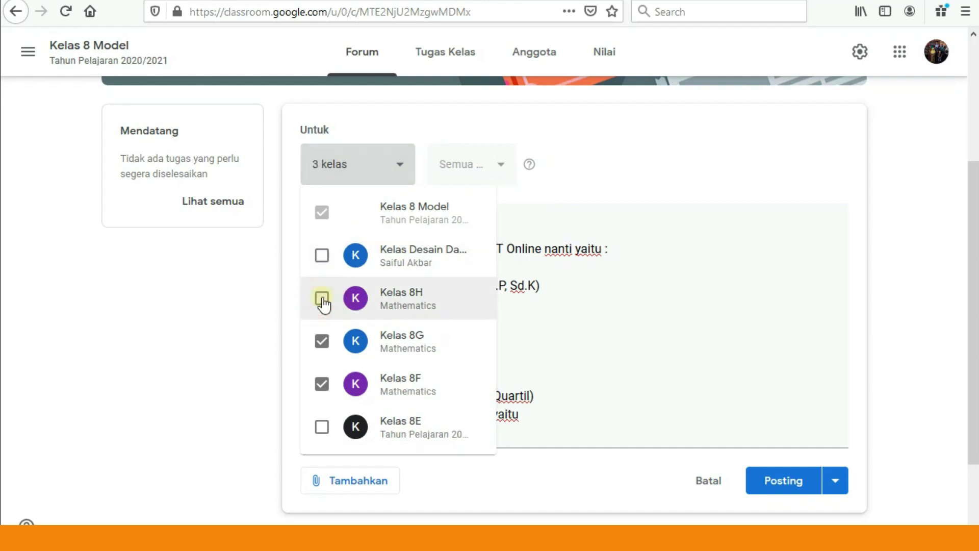
pyautogui.click(322, 342)
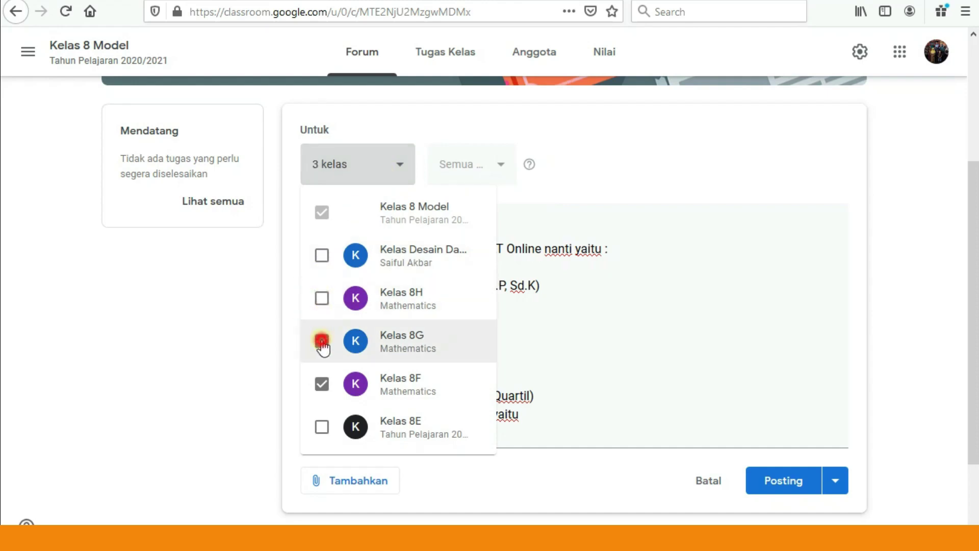
pyautogui.click(321, 385)
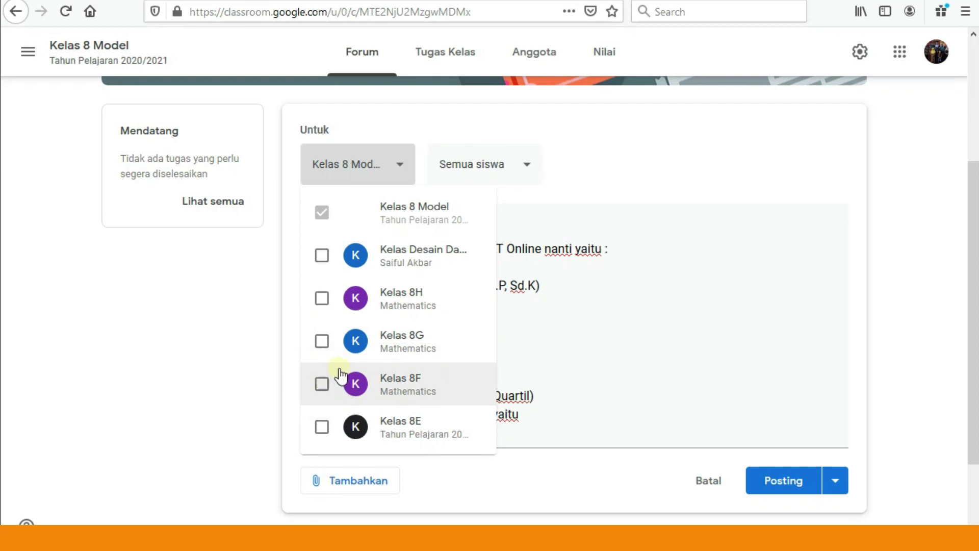
pyautogui.click(581, 302)
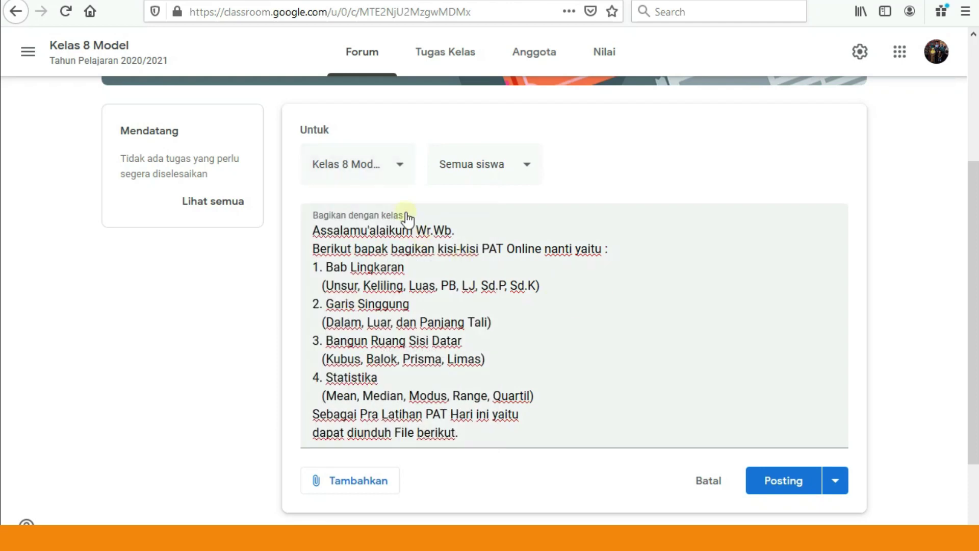
pyautogui.click(387, 168)
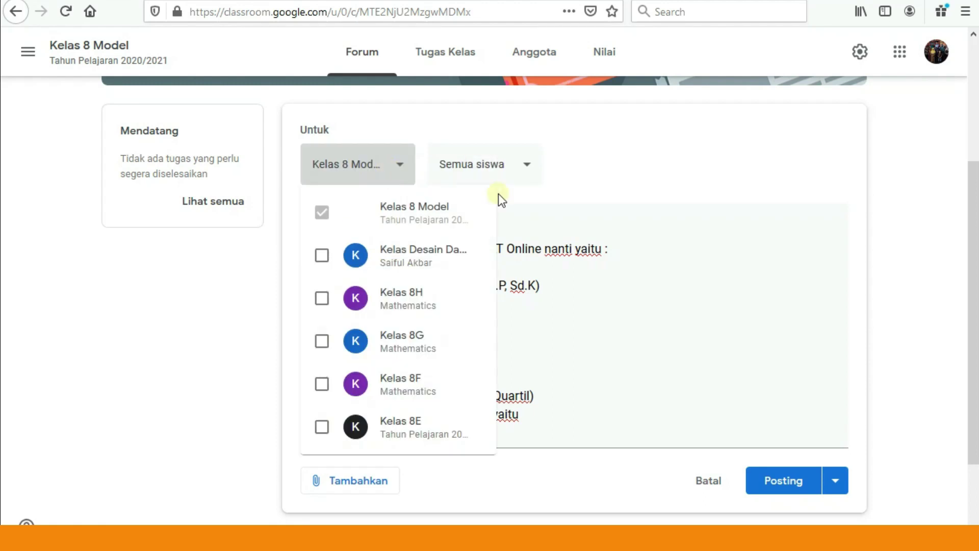
pyautogui.click(670, 283)
# - Schedule the announcement for 14 Jul 2020 at 09.00
pyautogui.click(835, 494)
pyautogui.click(802, 502)
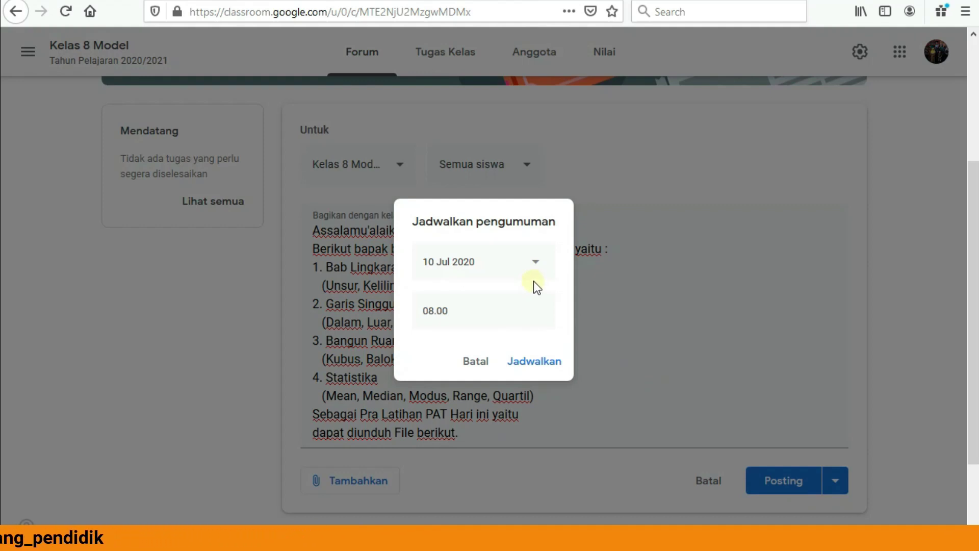
pyautogui.click(533, 266)
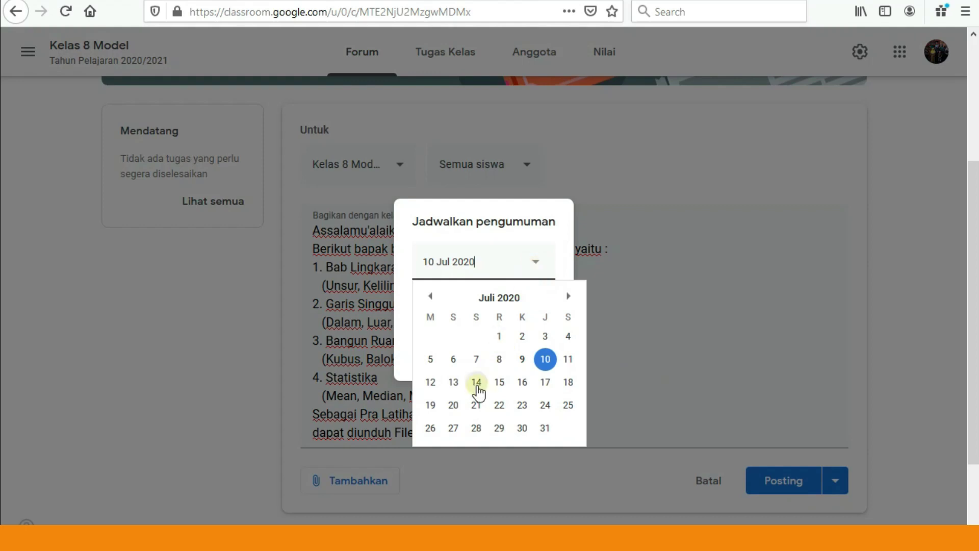
pyautogui.click(476, 382)
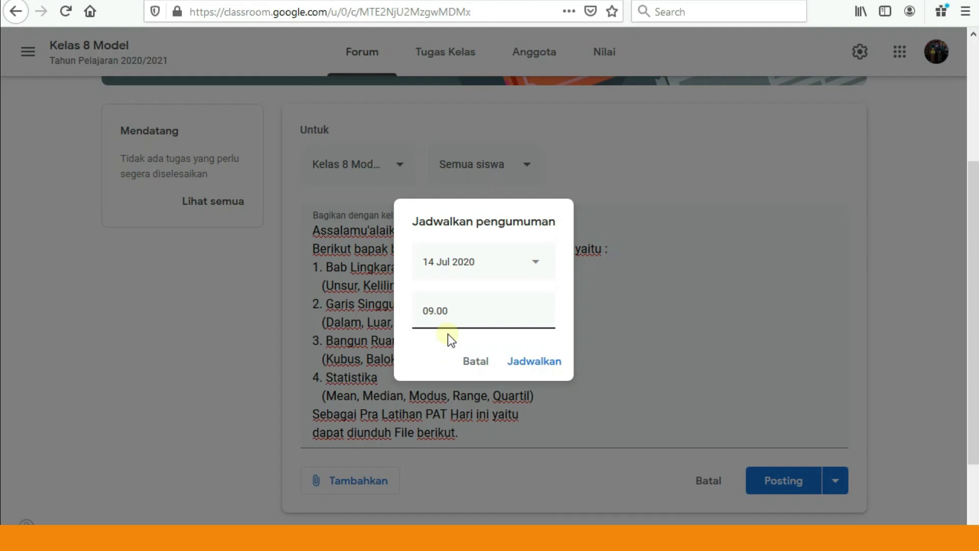
pyautogui.click(532, 365)
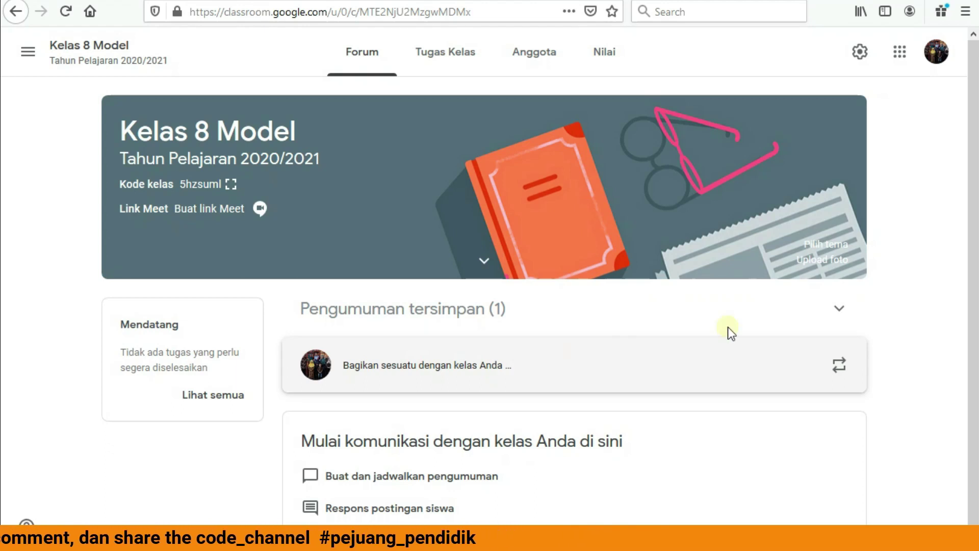
# - Expand the saved announcements in the Forum and open the scheduled PAT Online announcement to review its text
pyautogui.moveTo(974, 197); pyautogui.dragTo(962, 334)
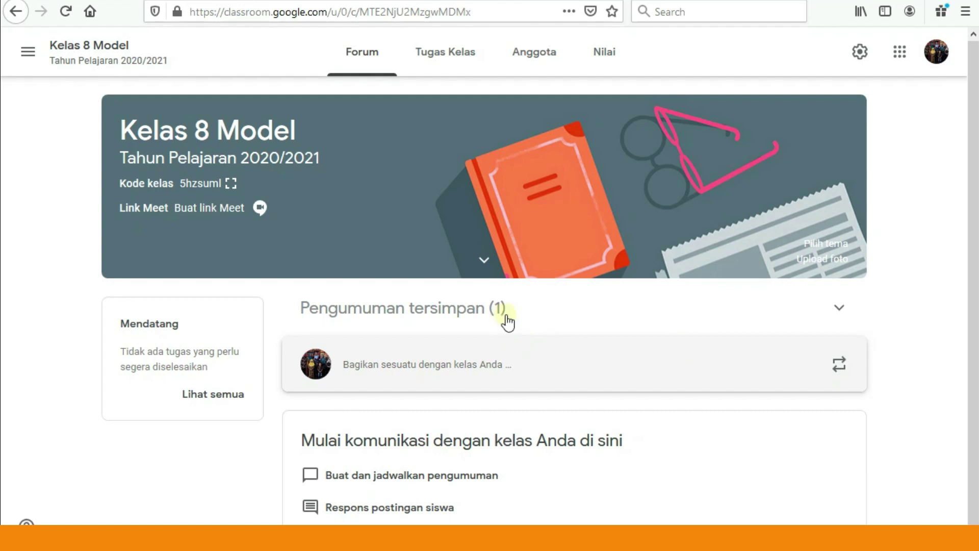
pyautogui.click(838, 307)
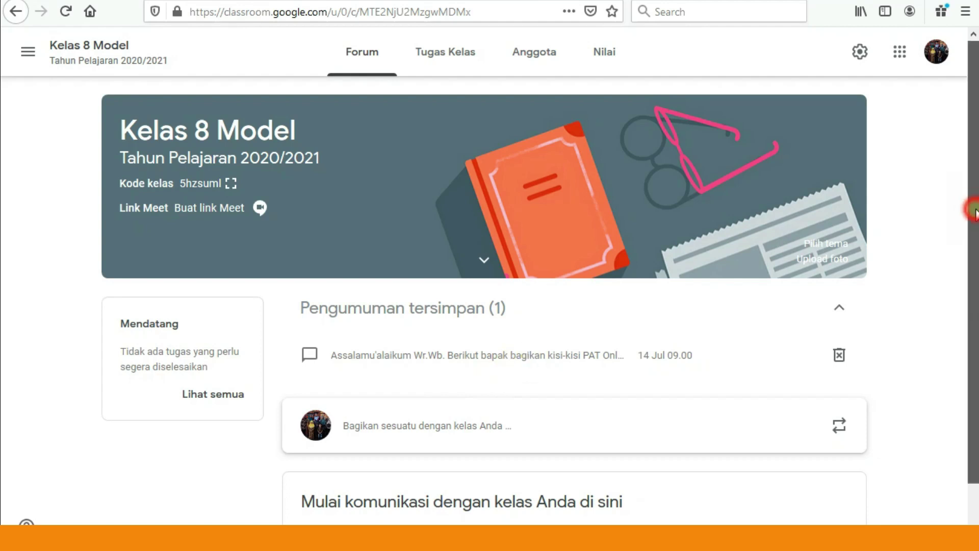
pyautogui.moveTo(973, 208); pyautogui.dragTo(965, 296)
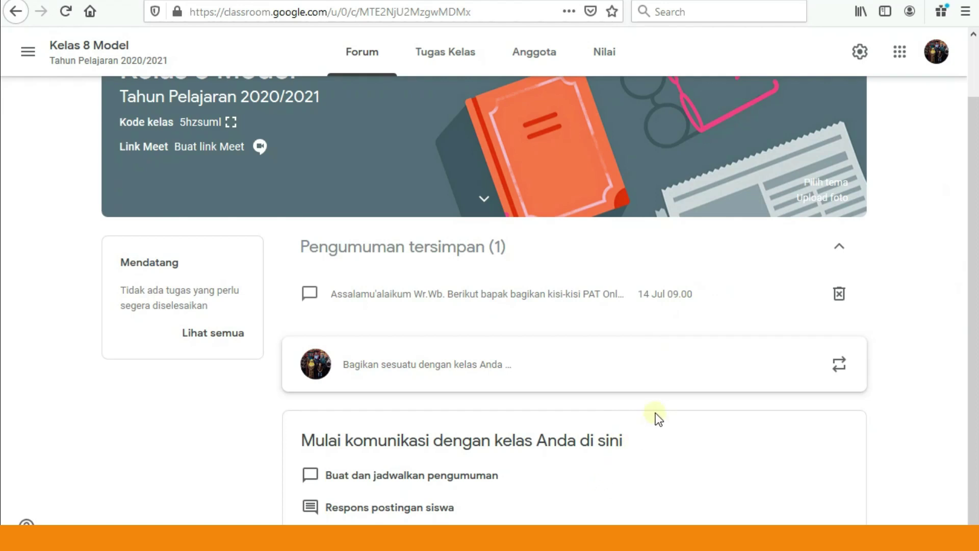
pyautogui.click(491, 300)
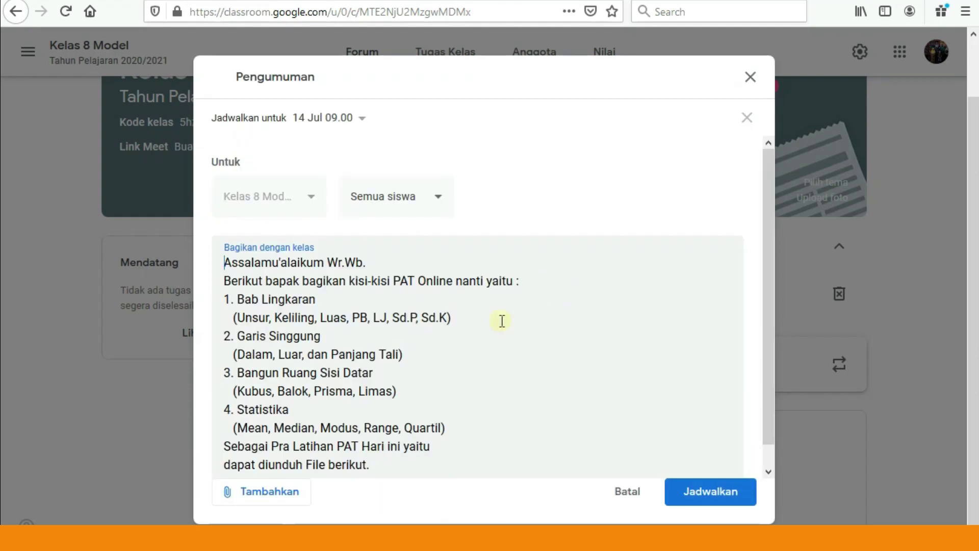
pyautogui.moveTo(757, 282); pyautogui.dragTo(738, 347)
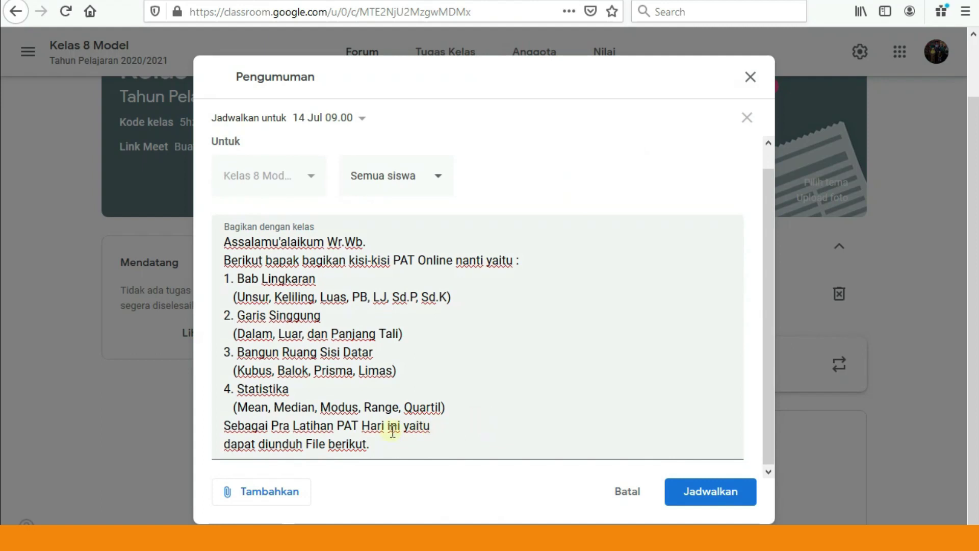
# - View the attachment options for the scheduled announcement, and confirm its schedule again without attaching anything
pyautogui.click(246, 494)
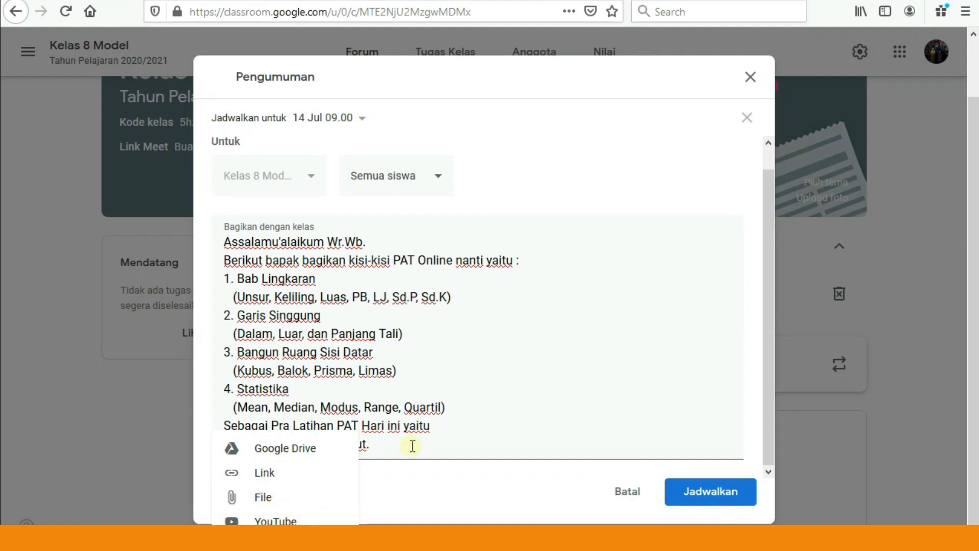
pyautogui.click(439, 426)
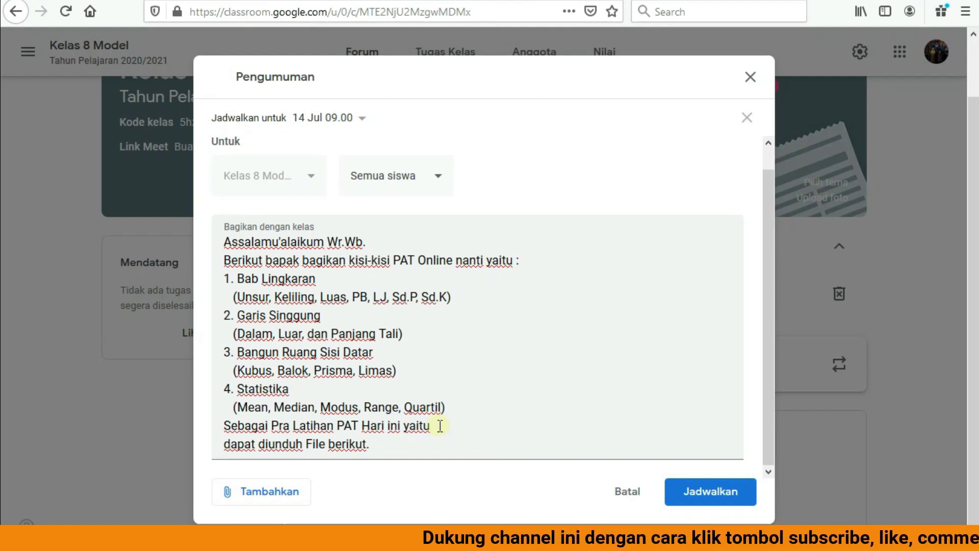
pyautogui.click(703, 490)
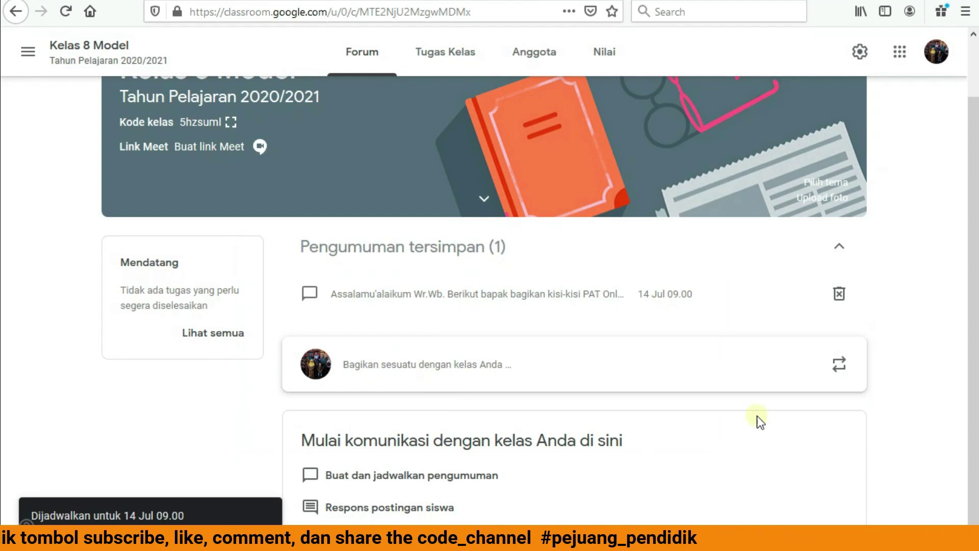
# - Create a new Tugas in the Tugas Kelas of Kelas 8 Model, titled "Rangkuman Rumus Bangun Ruang Sisi Datar"
pyautogui.click(438, 61)
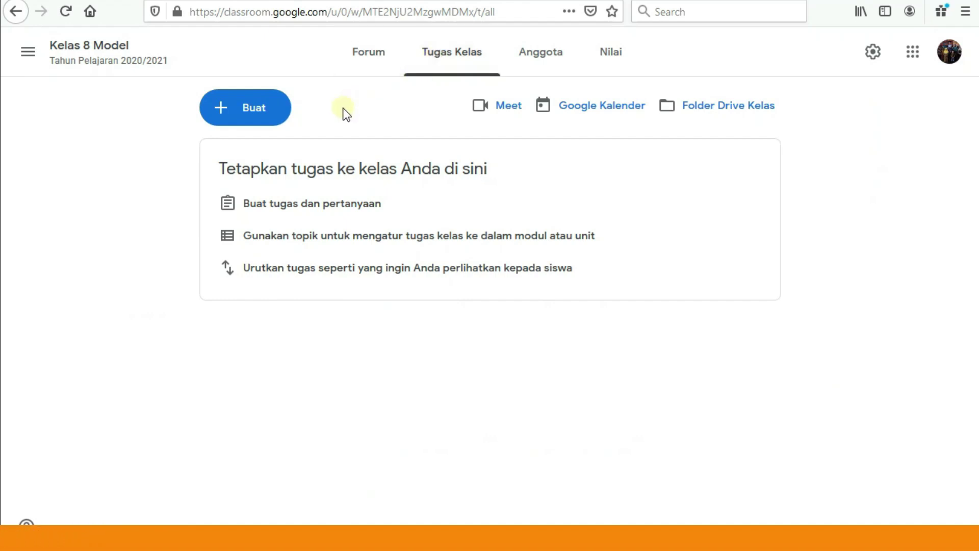
pyautogui.click(255, 120)
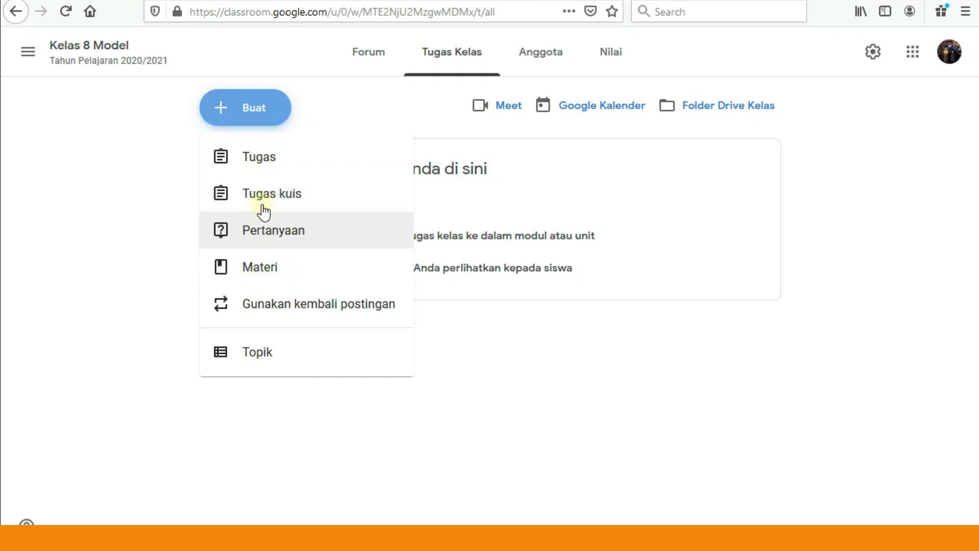
pyautogui.click(253, 162)
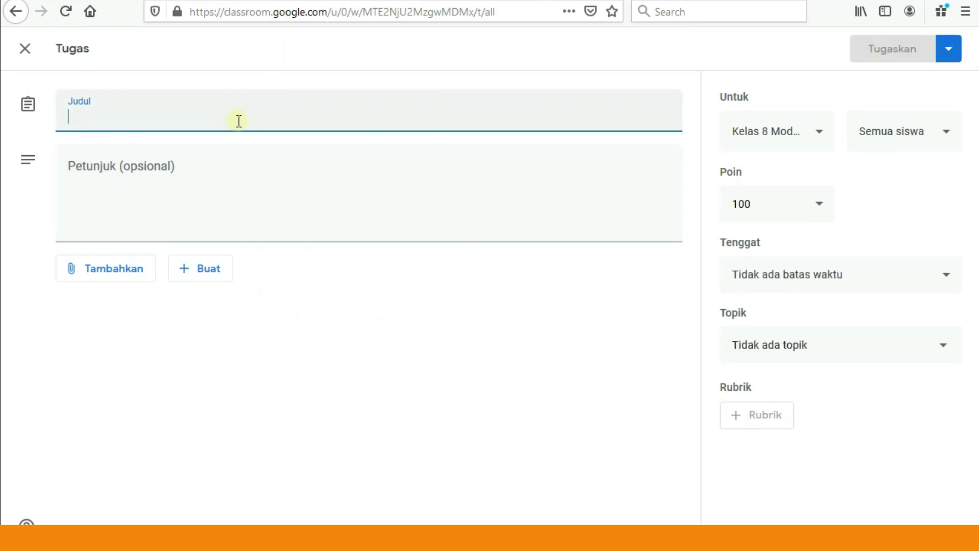
pyautogui.write('Ra')
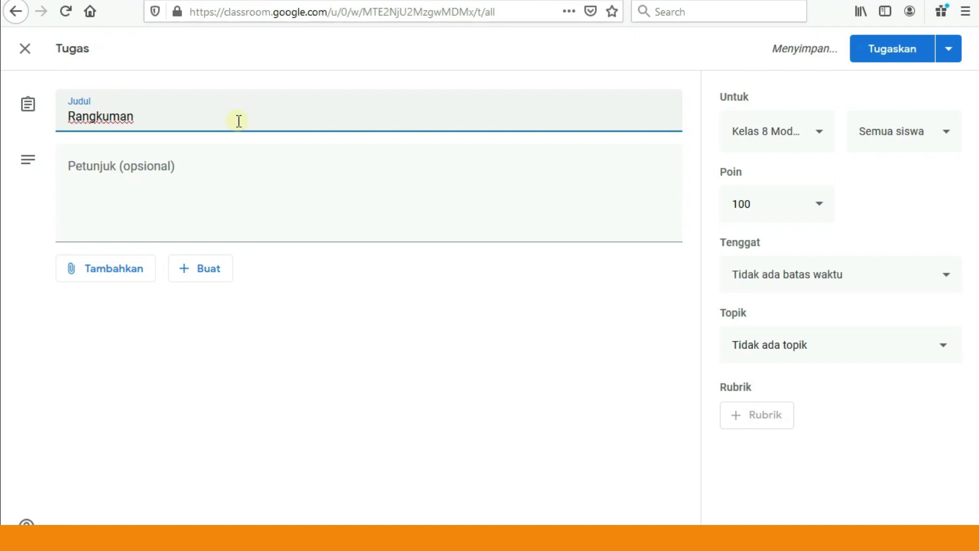
pyautogui.write('ngkuman Ru')
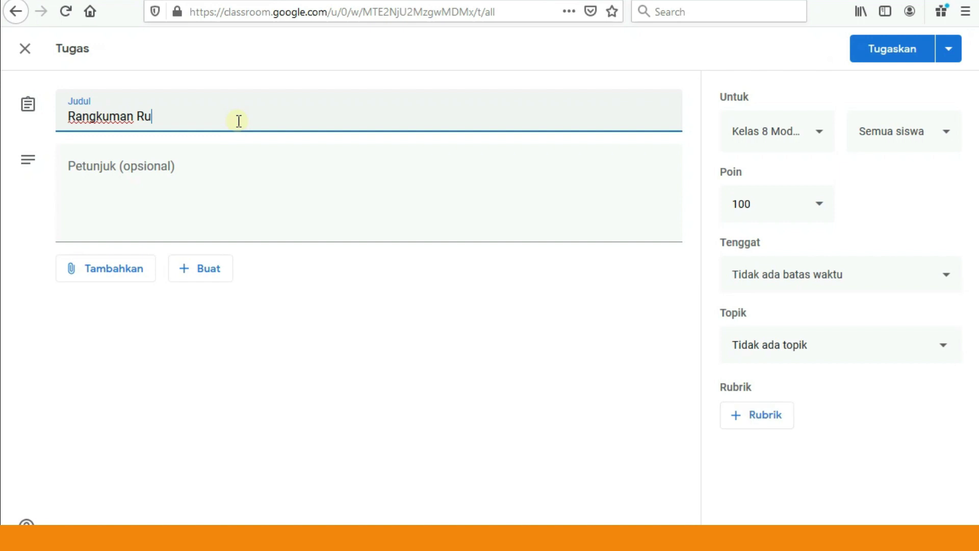
pyautogui.write('mus Bangun Ruang Sisi Datar')
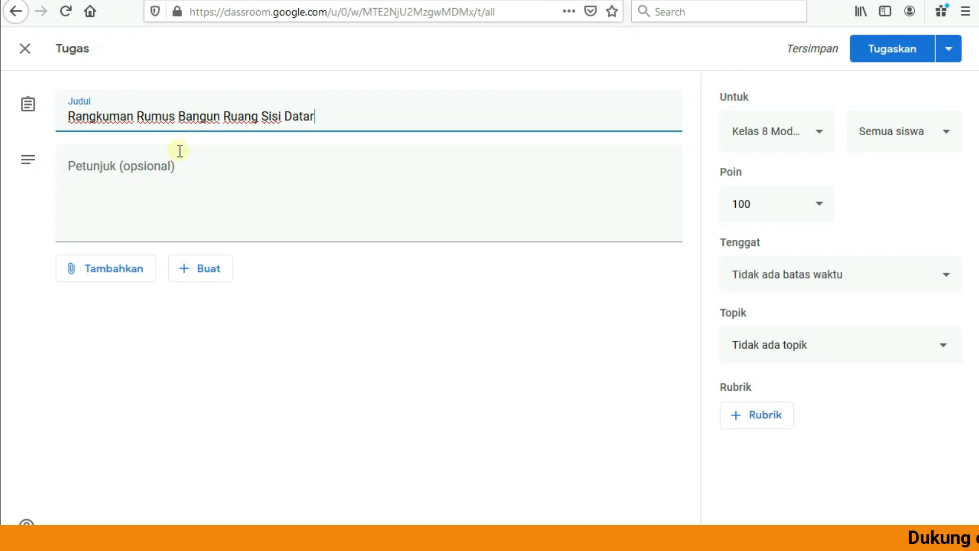
# - Enter "Buku Paket hal" as the assignment's instructions
pyautogui.click(186, 168)
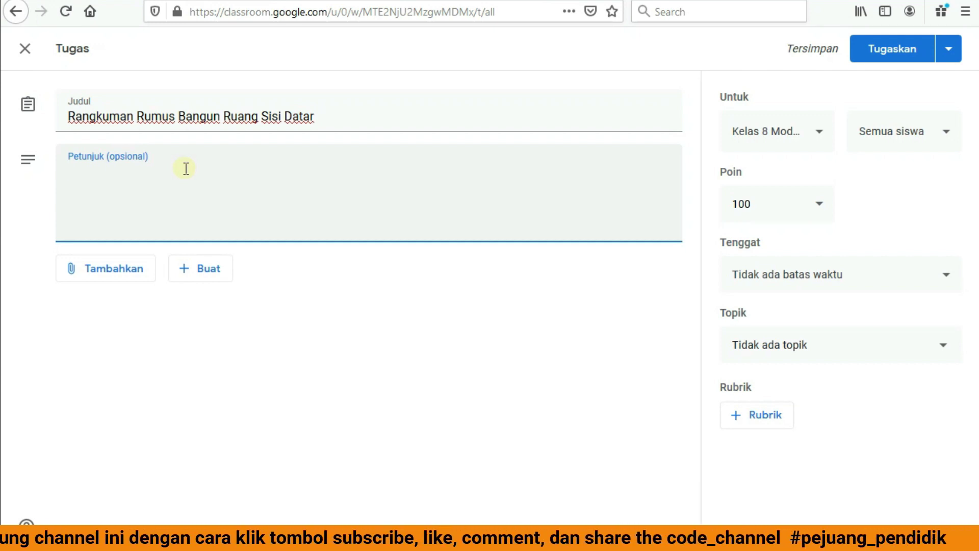
pyautogui.write('Buku Paket ')
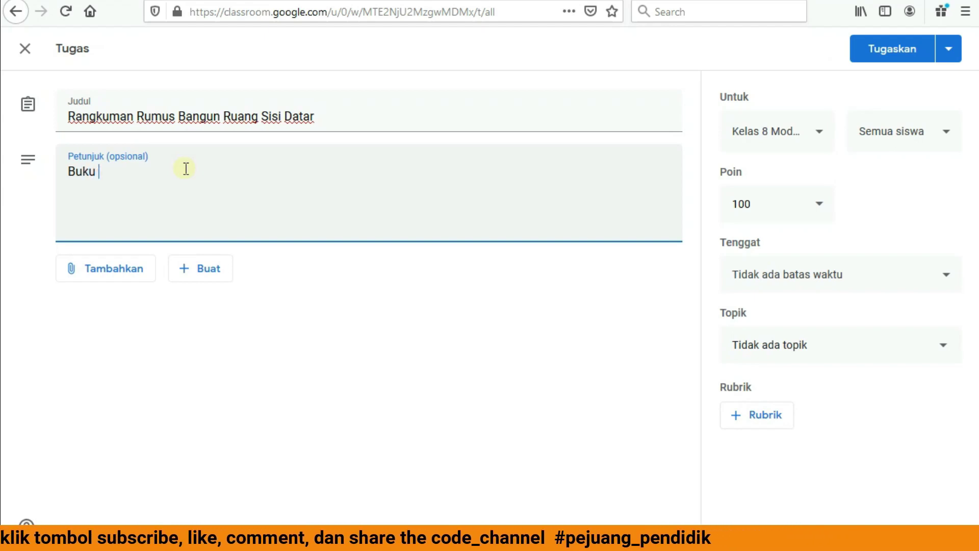
pyautogui.write('hal')
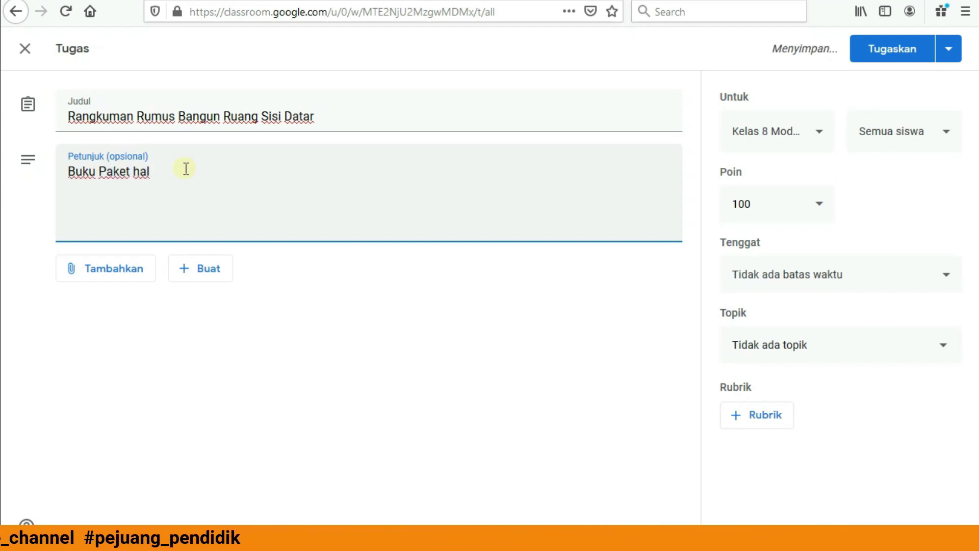
pyautogui.moveTo(157, 177); pyautogui.dragTo(134, 172)
pyautogui.click(171, 167)
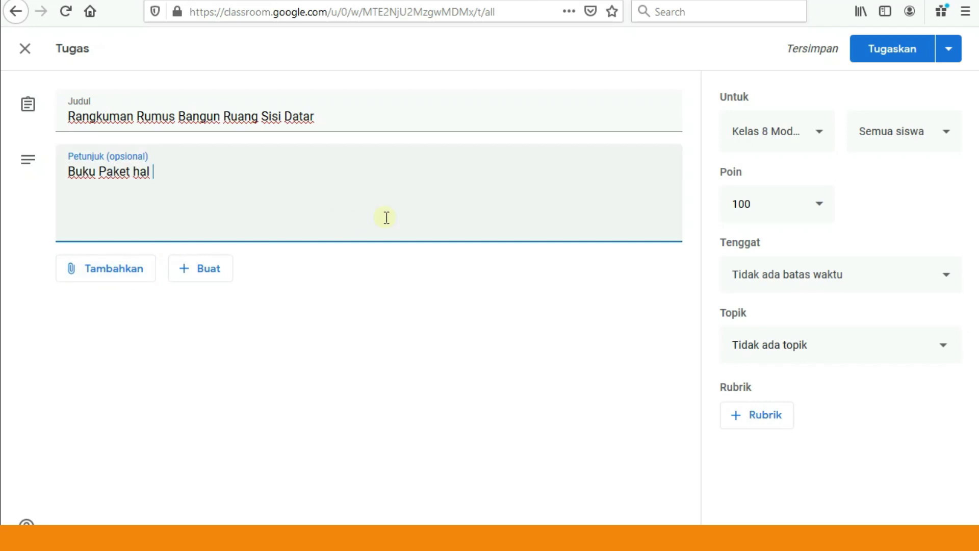
# - Add Kelas 8H, Kelas 8G, Kelas 8F and Kelas 8E as further recipient classes of the assignment
pyautogui.click(819, 150)
pyautogui.click(749, 264)
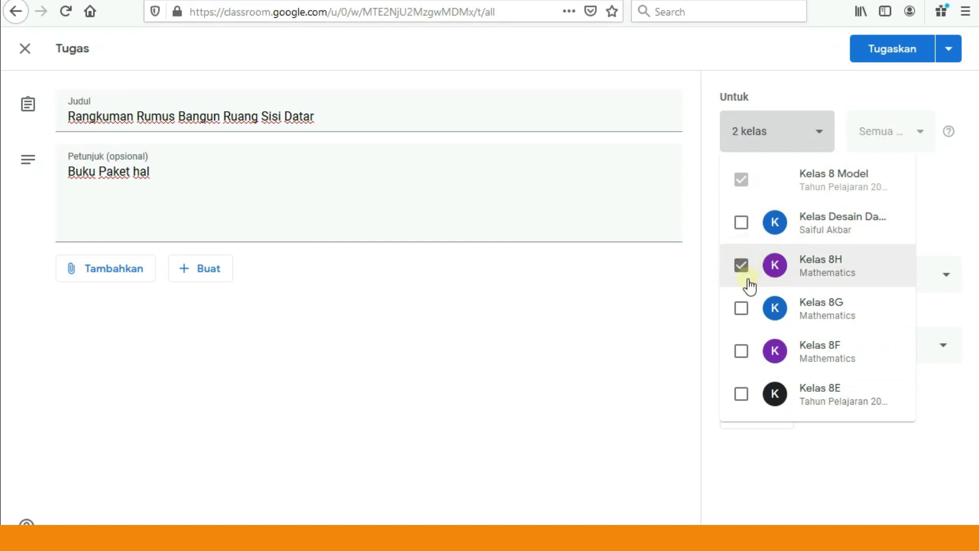
pyautogui.click(740, 314)
pyautogui.click(741, 353)
pyautogui.click(741, 395)
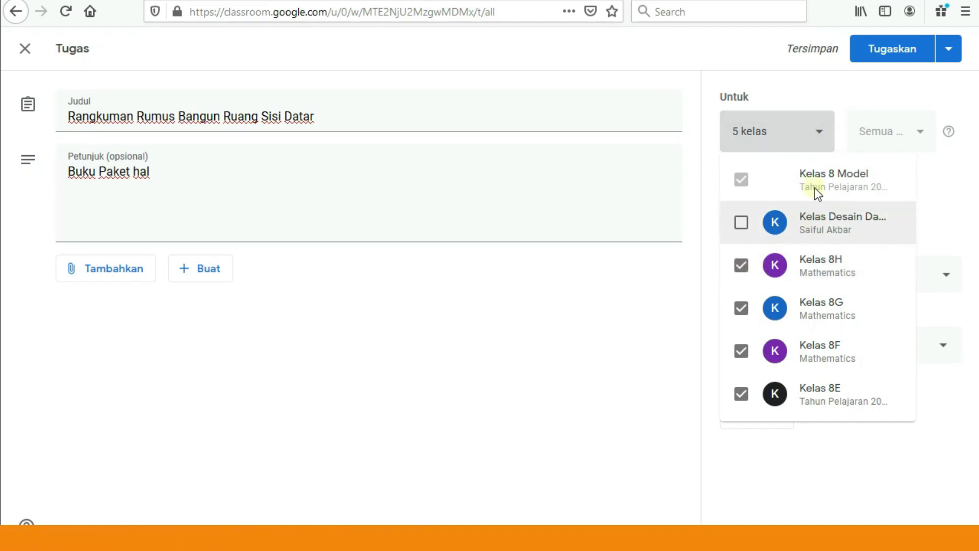
# - Remove Kelas 8H, Kelas 8G, Kelas 8F and Kelas 8E from the assignment's recipients, keeping only Kelas 8 Model
pyautogui.click(816, 131)
pyautogui.click(948, 53)
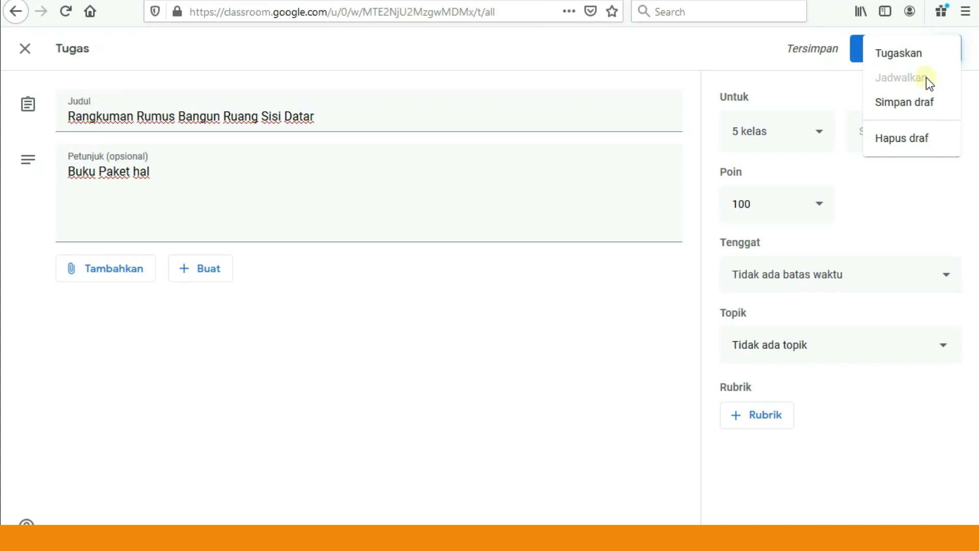
pyautogui.click(820, 134)
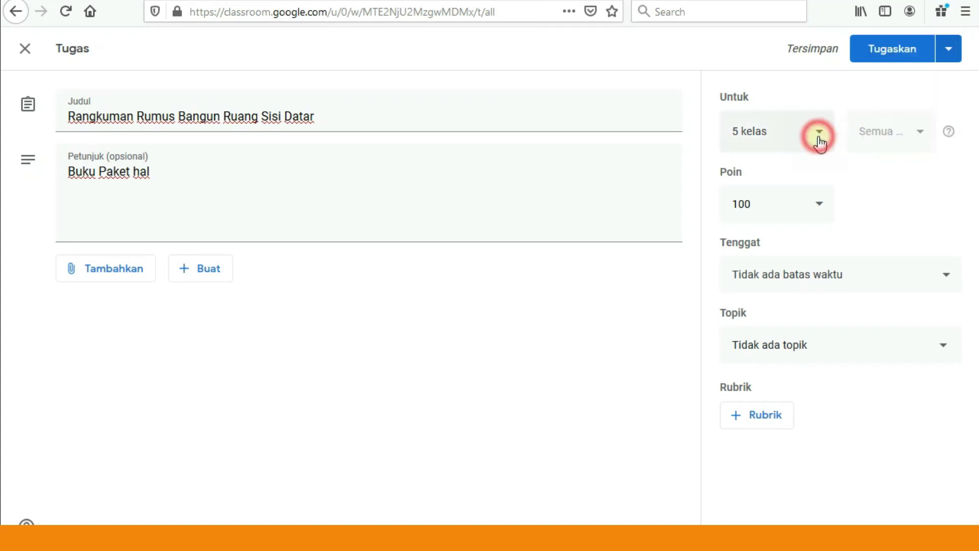
pyautogui.click(819, 136)
pyautogui.click(741, 267)
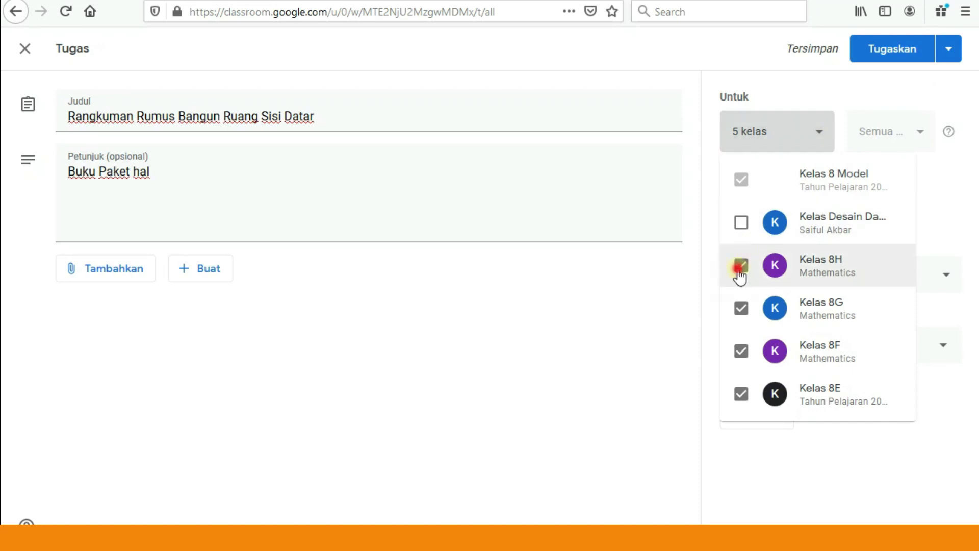
pyautogui.click(740, 308)
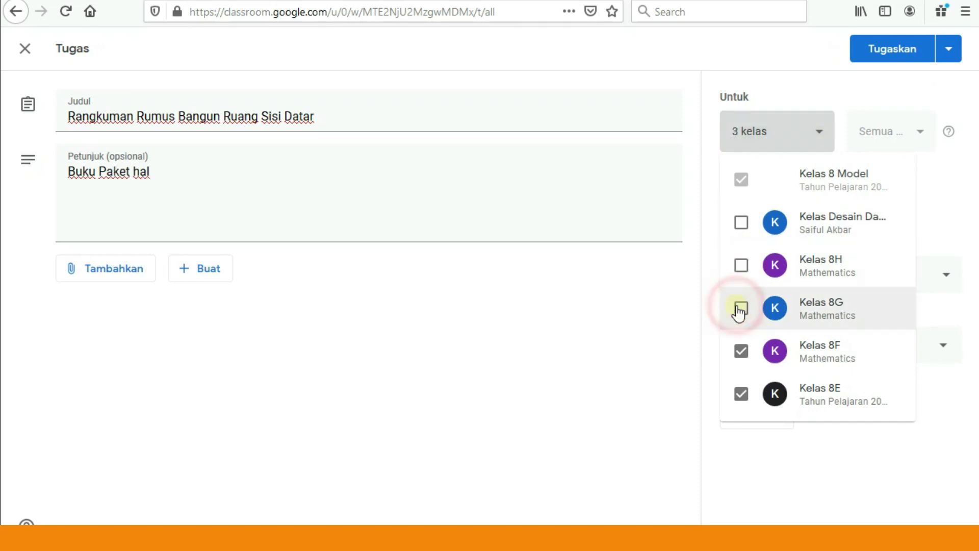
pyautogui.click(741, 352)
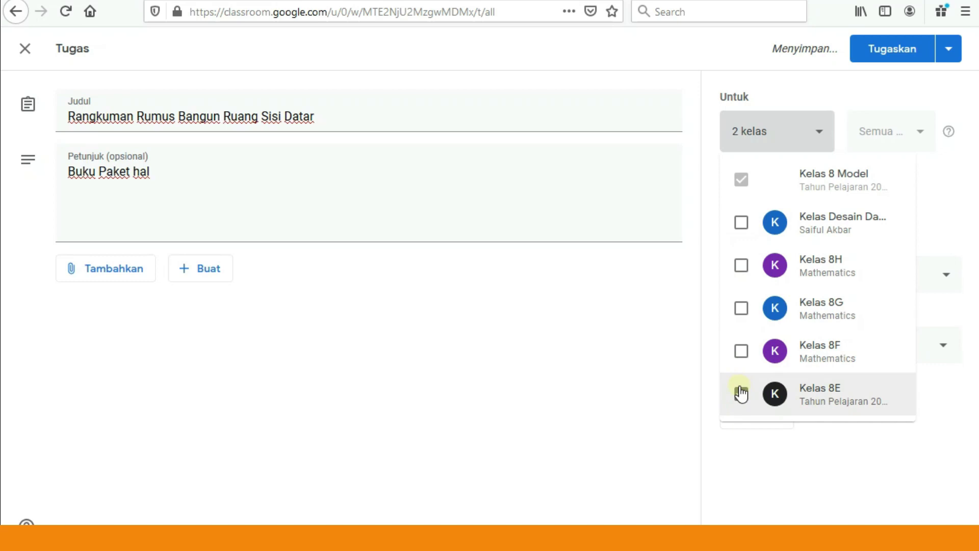
pyautogui.click(741, 394)
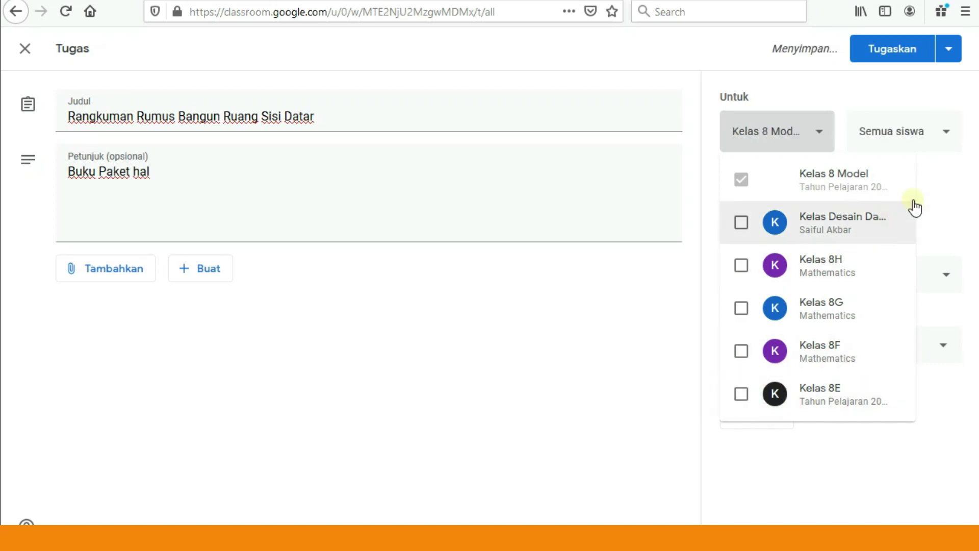
pyautogui.click(936, 192)
# - View the scheduling dialog and its date calendar for the assignment, and leave it without scheduling
pyautogui.click(952, 56)
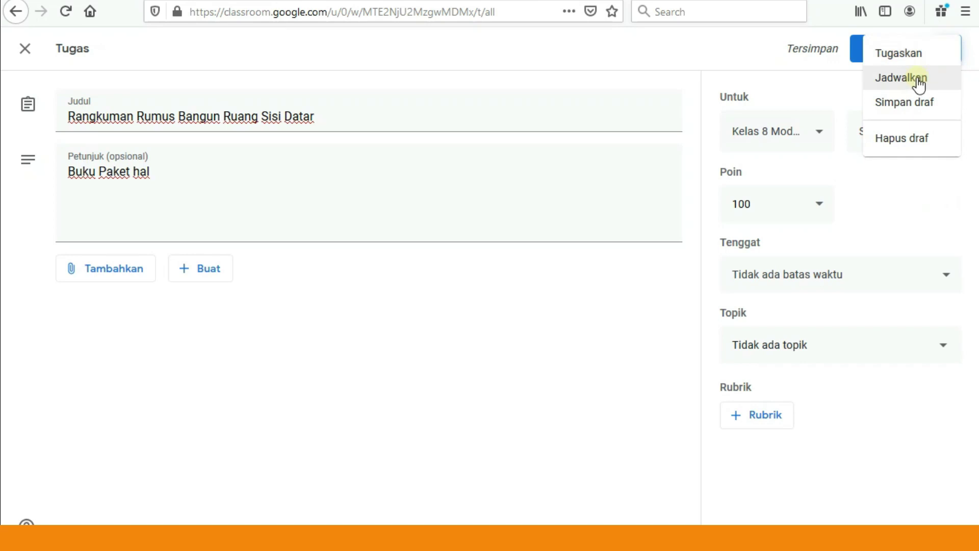
pyautogui.click(917, 80)
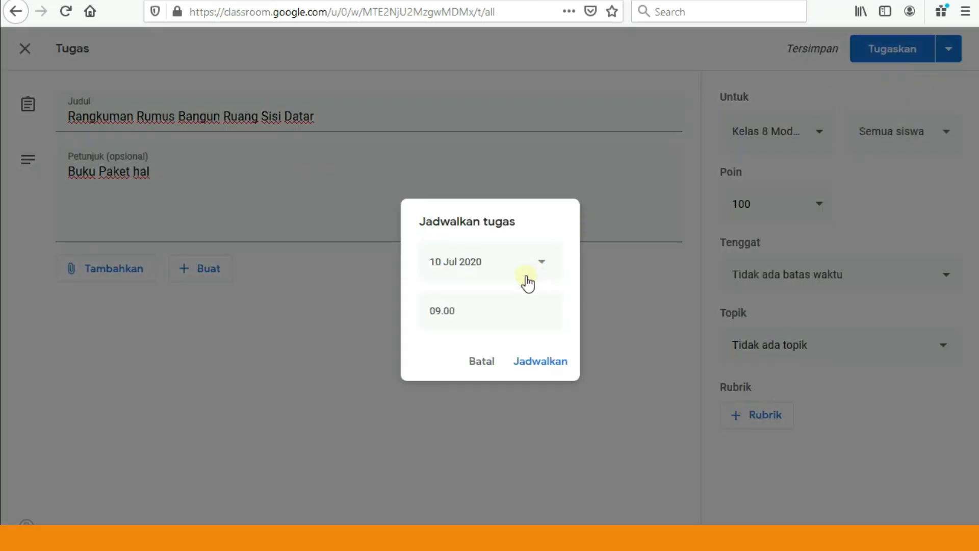
pyautogui.click(540, 257)
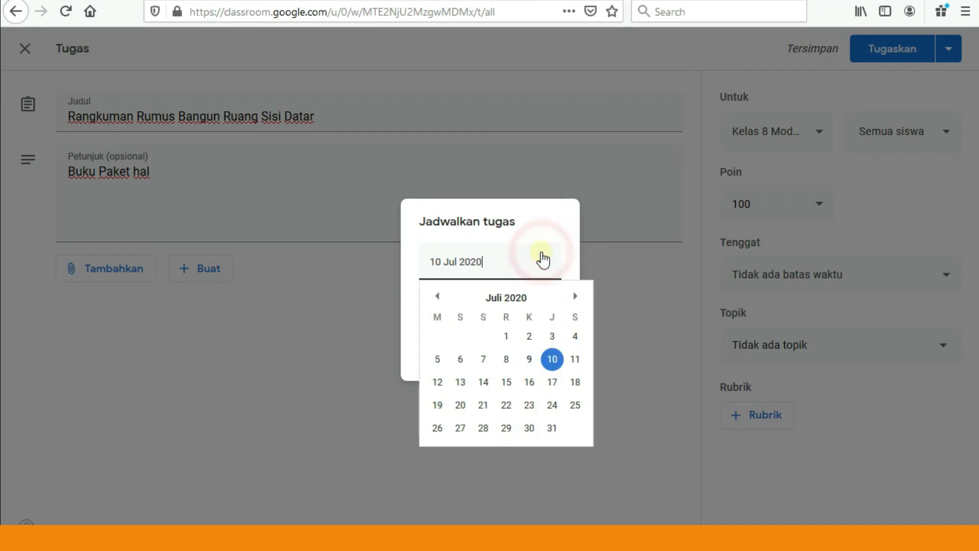
pyautogui.click(607, 263)
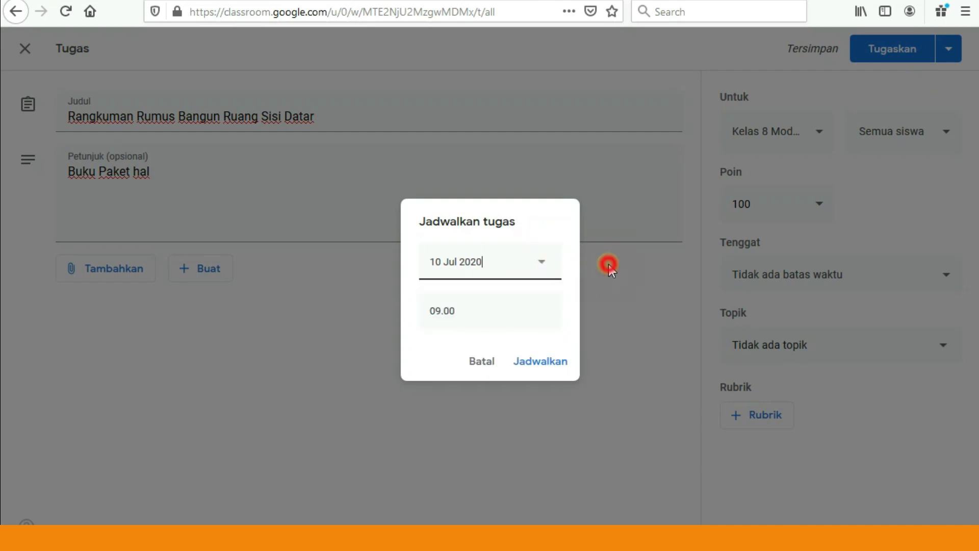
pyautogui.click(599, 266)
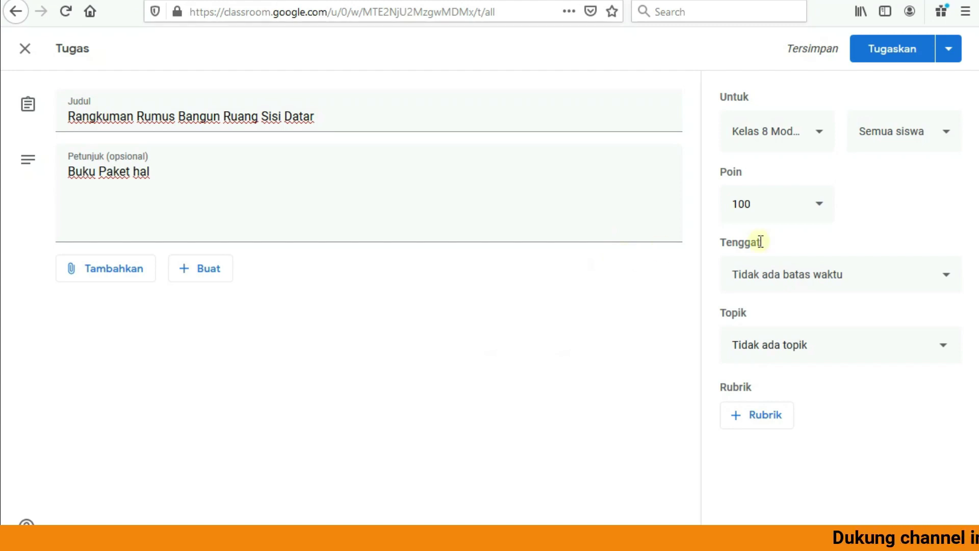
# - Check the points options of the assignment without changing the score
pyautogui.click(820, 205)
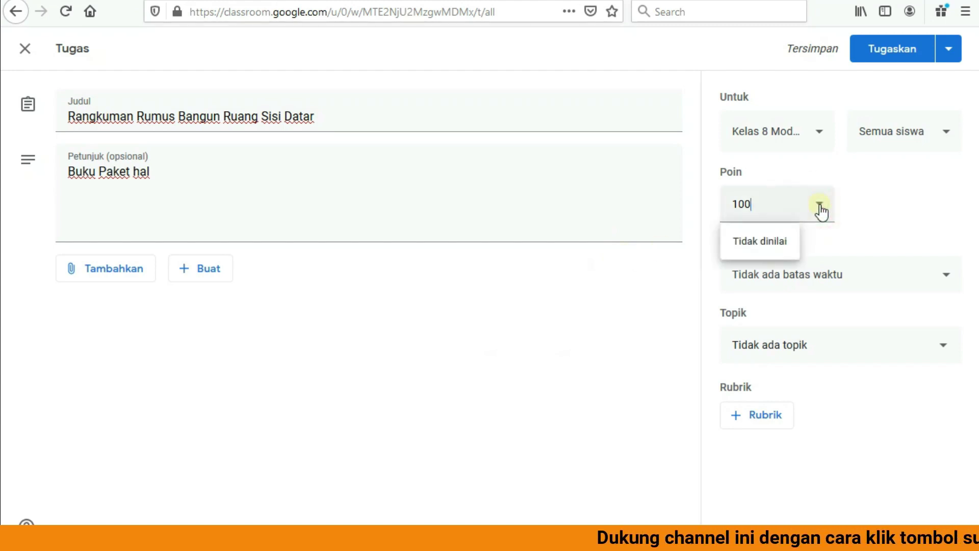
pyautogui.click(821, 206)
pyautogui.click(820, 207)
# - Set the assignment's due date to 10 Jul 2020 with the time 23.59
pyautogui.click(896, 282)
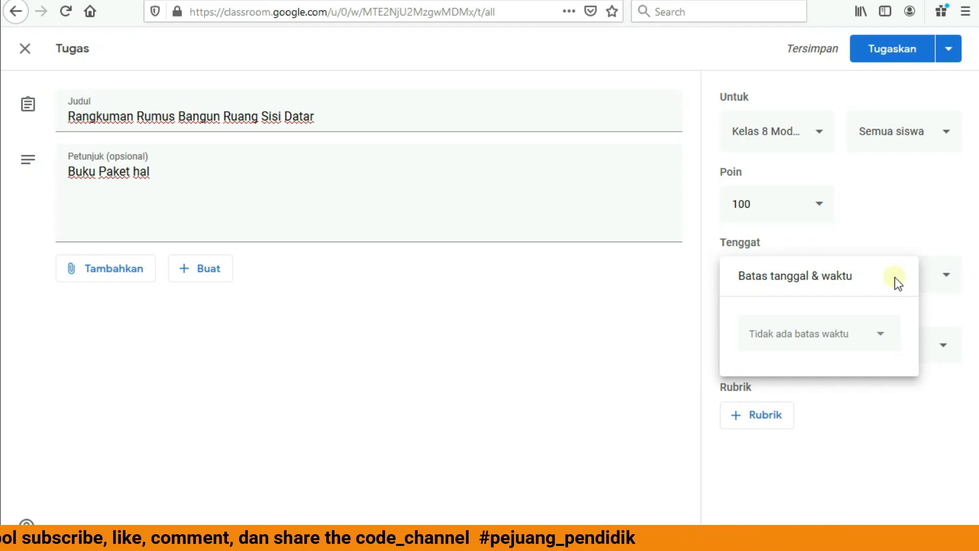
pyautogui.click(841, 276)
pyautogui.click(851, 332)
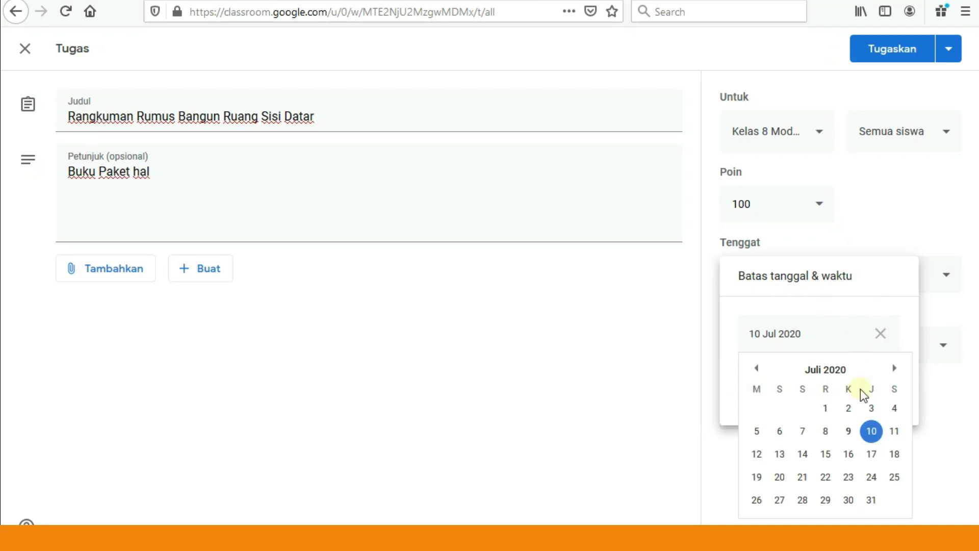
pyautogui.click(871, 431)
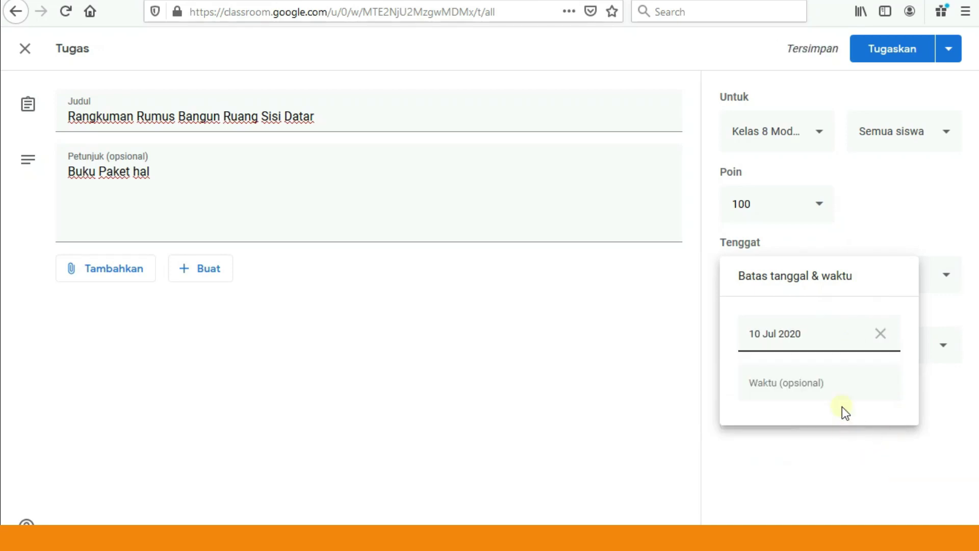
pyautogui.click(830, 386)
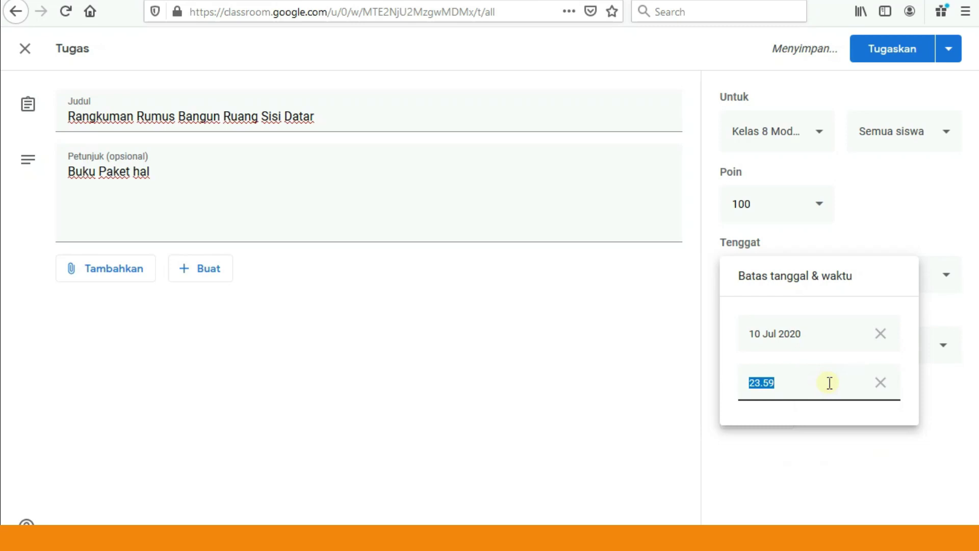
pyautogui.click(918, 195)
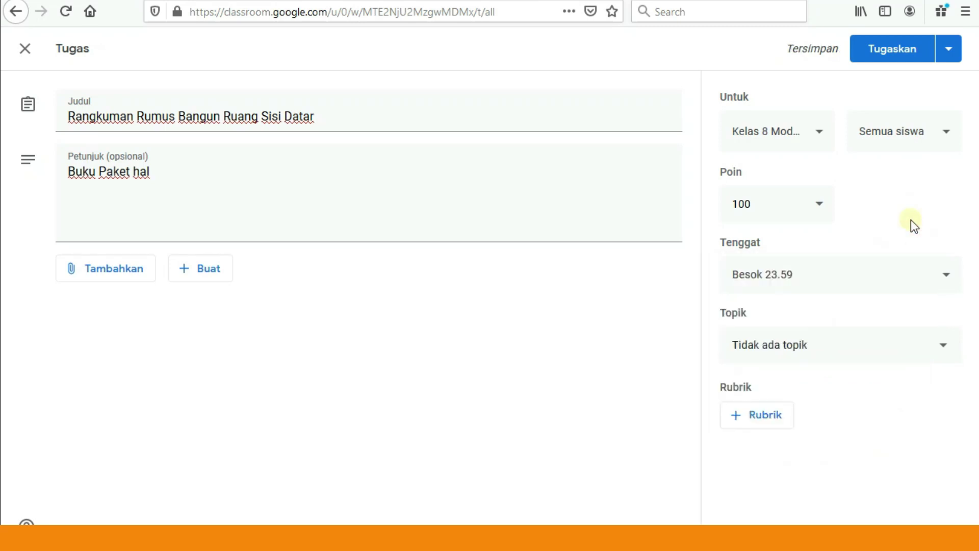
# - Create the topic "Bangun Ruang" for the assignment and assign it to the class
pyautogui.click(857, 359)
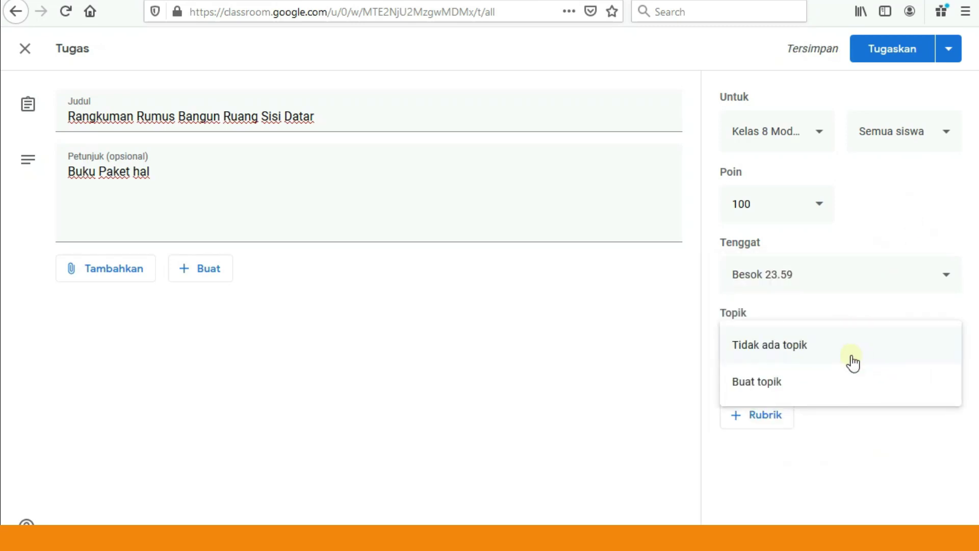
pyautogui.click(804, 384)
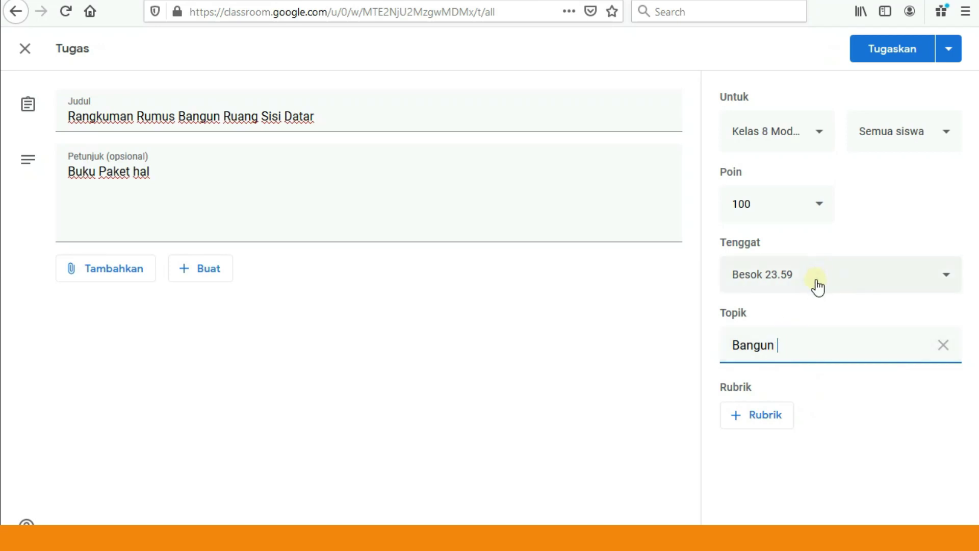
pyautogui.click(893, 220)
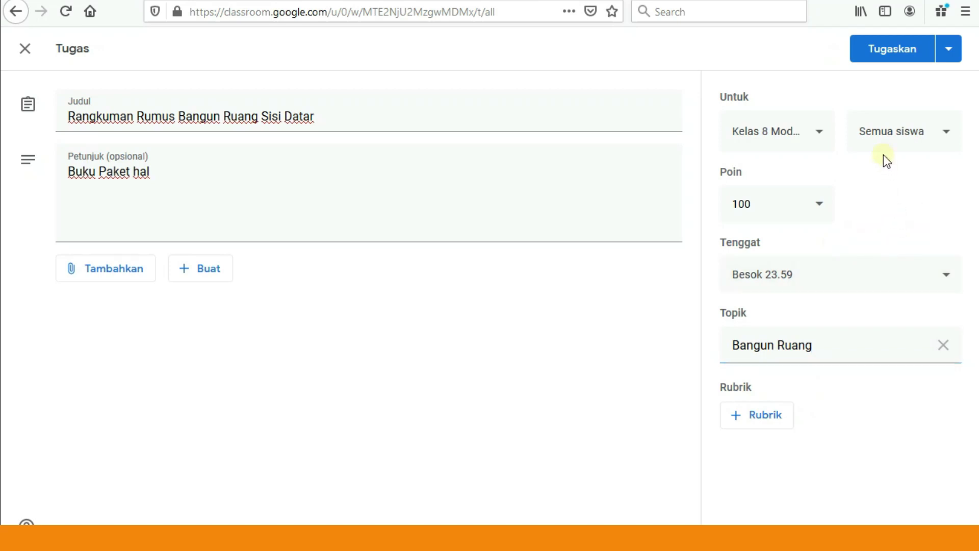
pyautogui.click(876, 51)
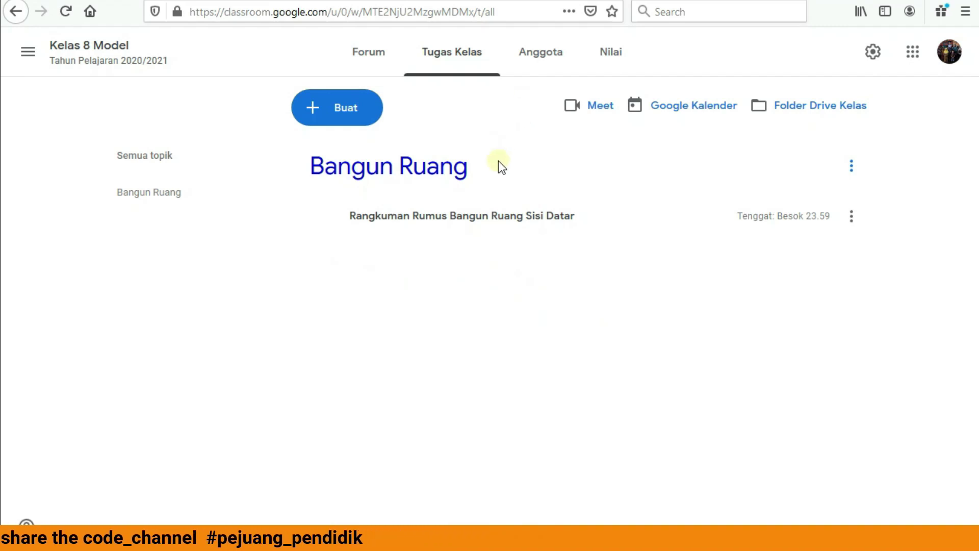
# - View the Anggota and Nilai pages of Kelas 8 Model
pyautogui.click(542, 61)
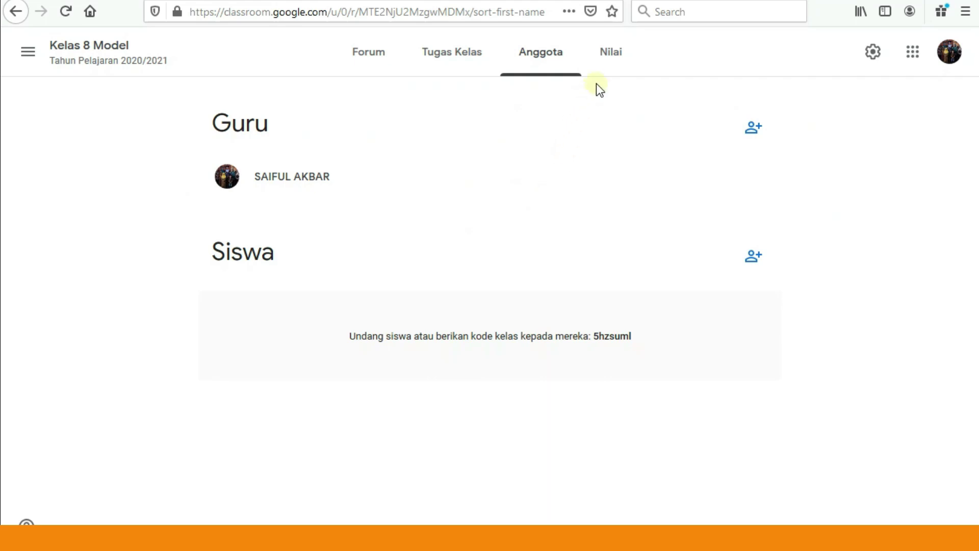
pyautogui.click(606, 71)
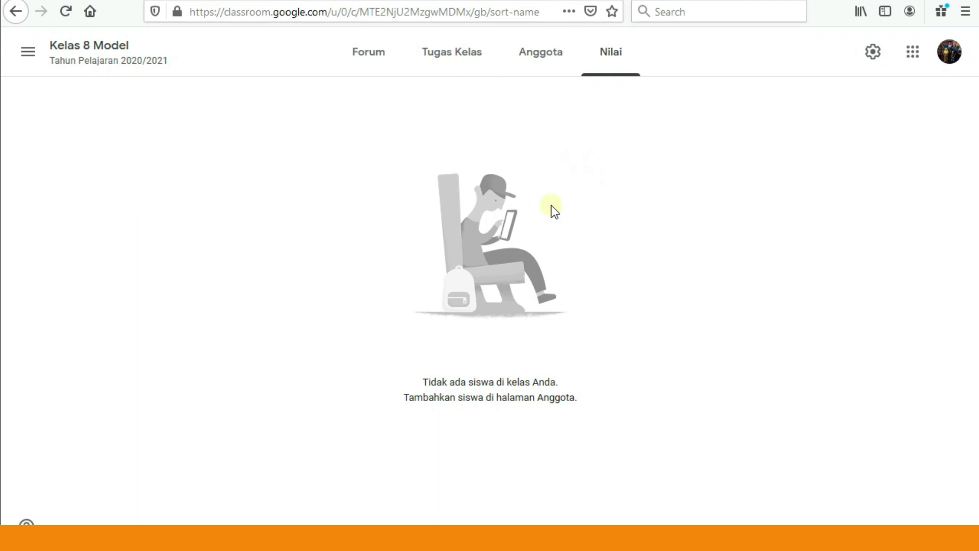
# - Open the class settings and view the available actions for the class code under Umum
pyautogui.click(873, 53)
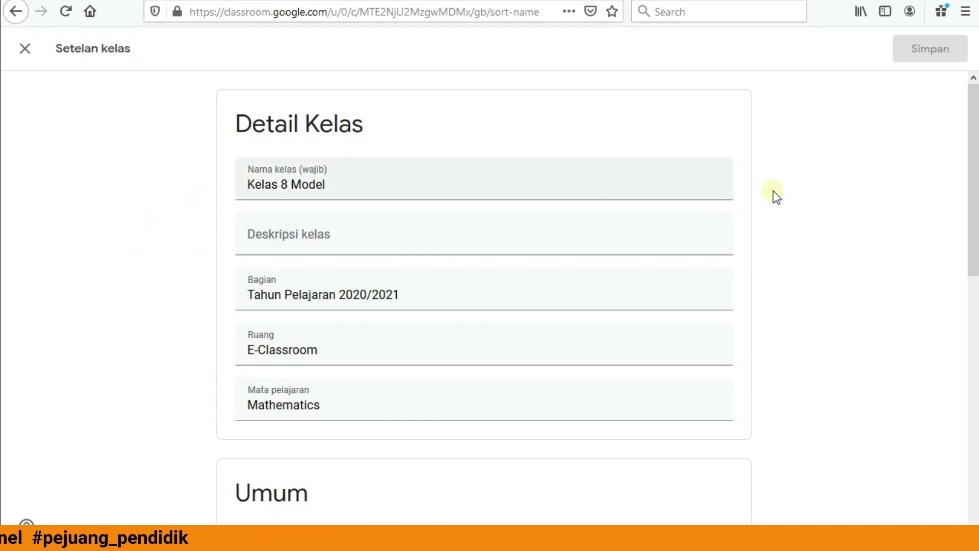
pyautogui.moveTo(975, 182)
pyautogui.mouseDown()
pyautogui.moveTo(961, 184)
pyautogui.moveTo(953, 372)
pyautogui.moveTo(962, 343)
pyautogui.moveTo(954, 340)
pyautogui.mouseUp()
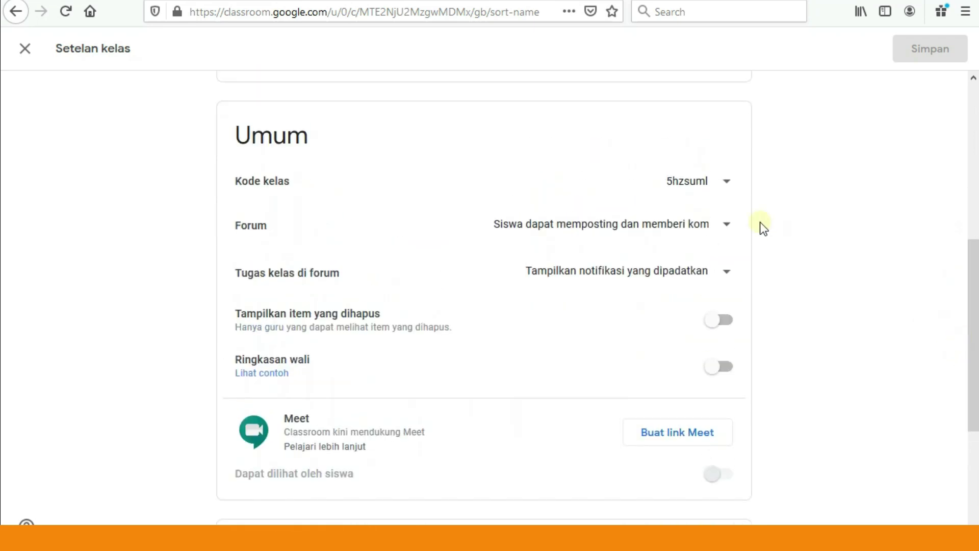
pyautogui.click(727, 190)
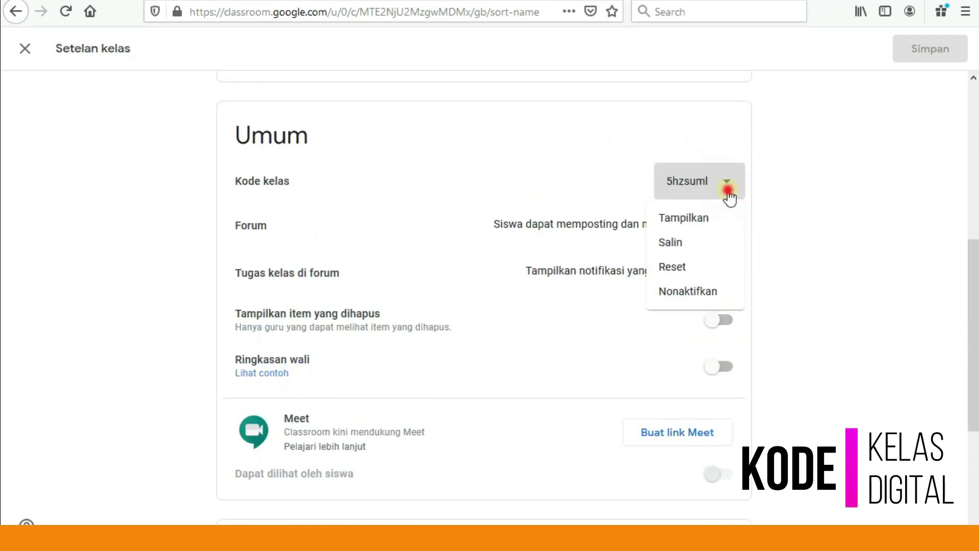
pyautogui.click(729, 192)
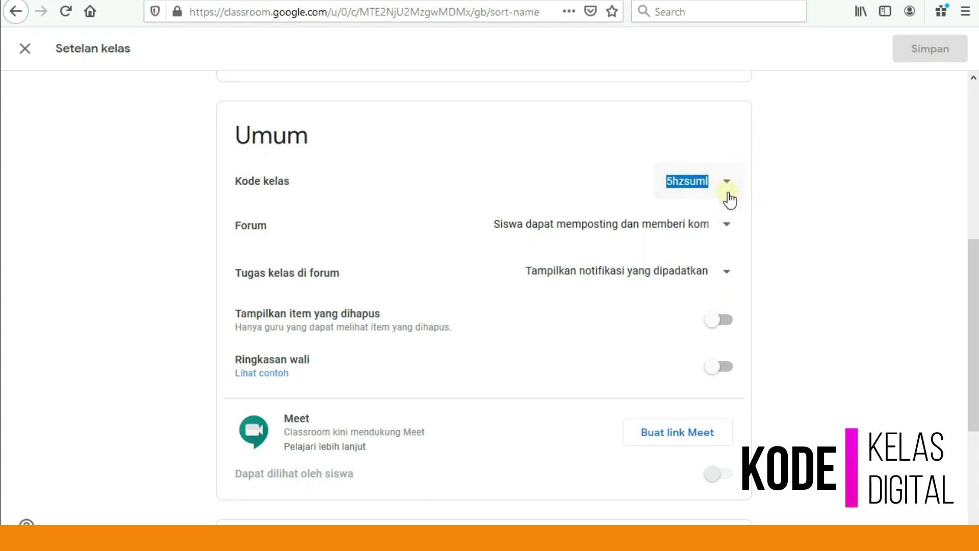
# - Set the Forum permission to "Siswa hanya dapat memberi komentar" and check the options for Tugas kelas di forum
pyautogui.click(724, 227)
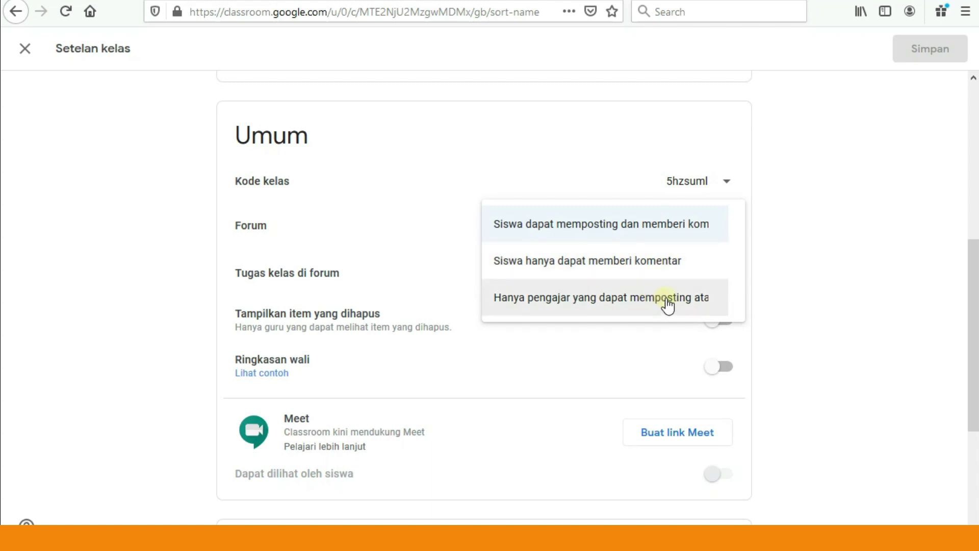
pyautogui.click(667, 259)
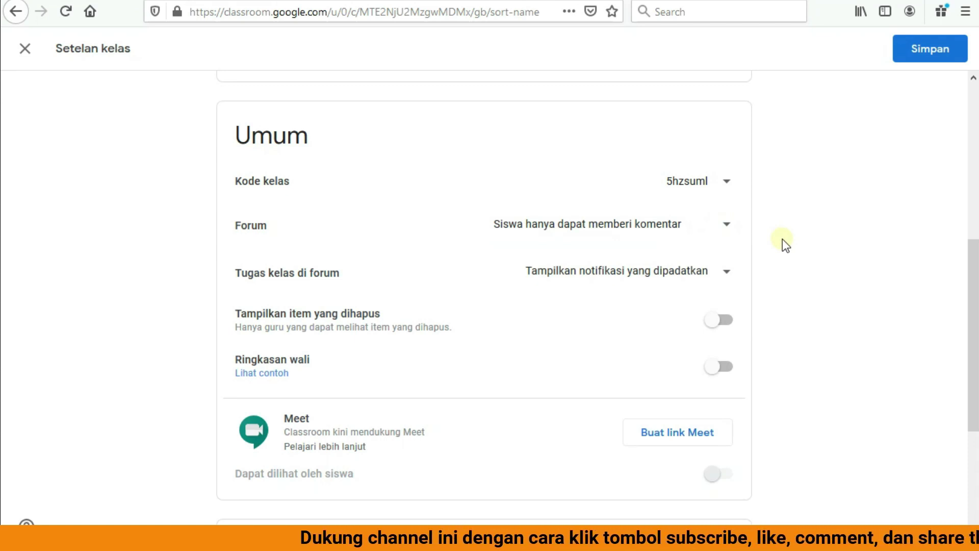
pyautogui.click(722, 280)
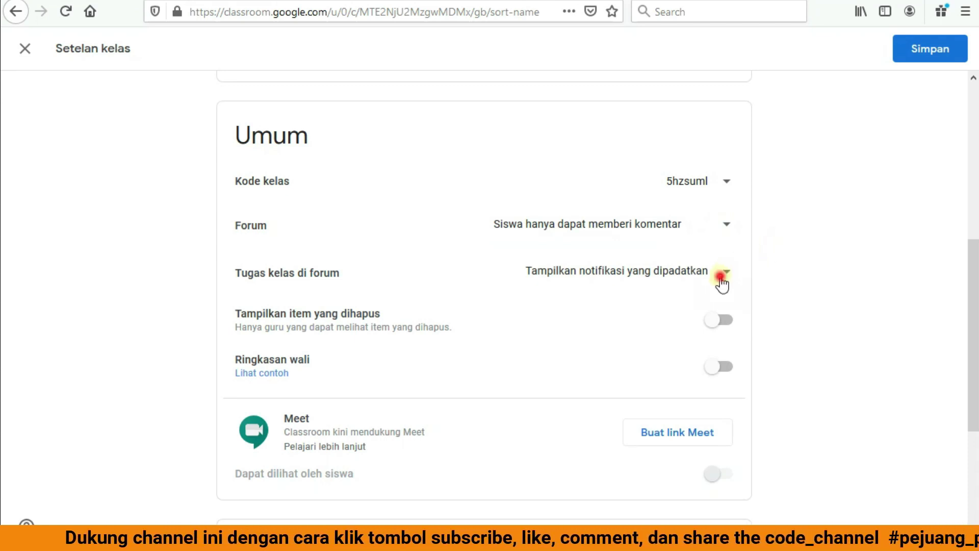
pyautogui.click(689, 275)
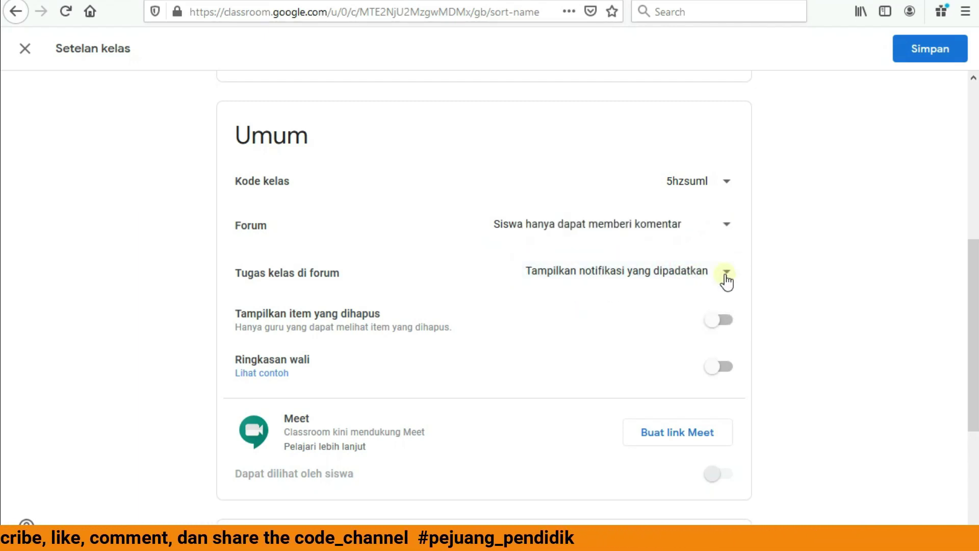
pyautogui.click(726, 279)
pyautogui.click(727, 280)
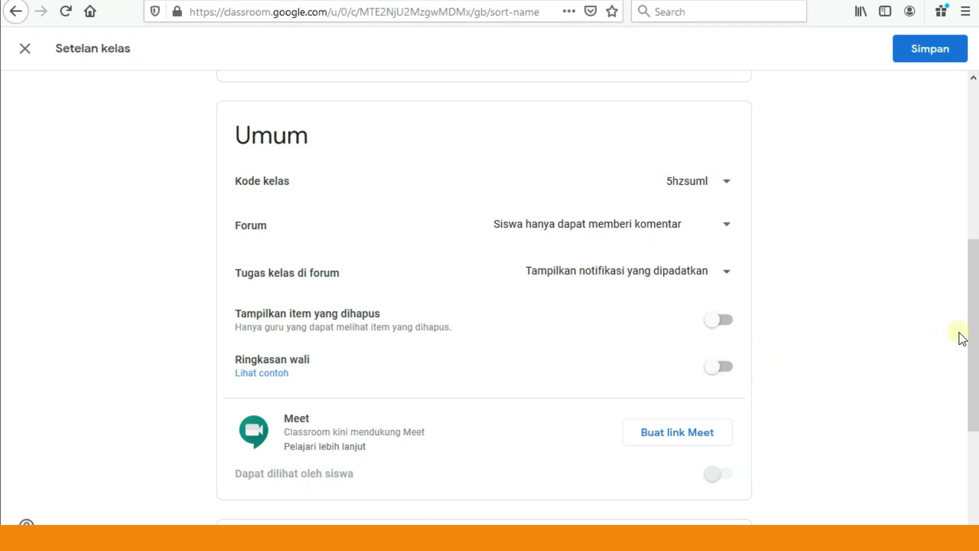
# - Create a Meet link for the class and turn off its visibility to students
pyautogui.moveTo(971, 337); pyautogui.dragTo(947, 383)
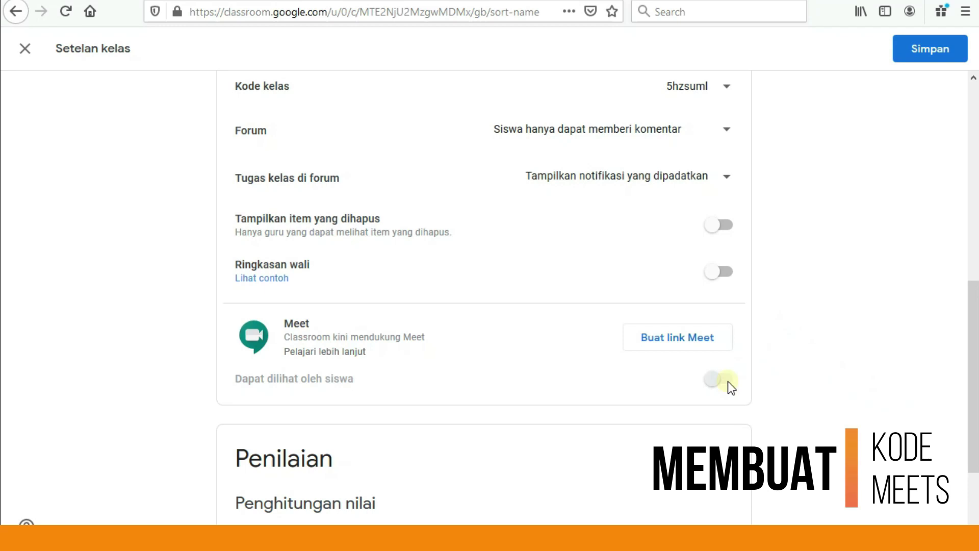
pyautogui.click(699, 335)
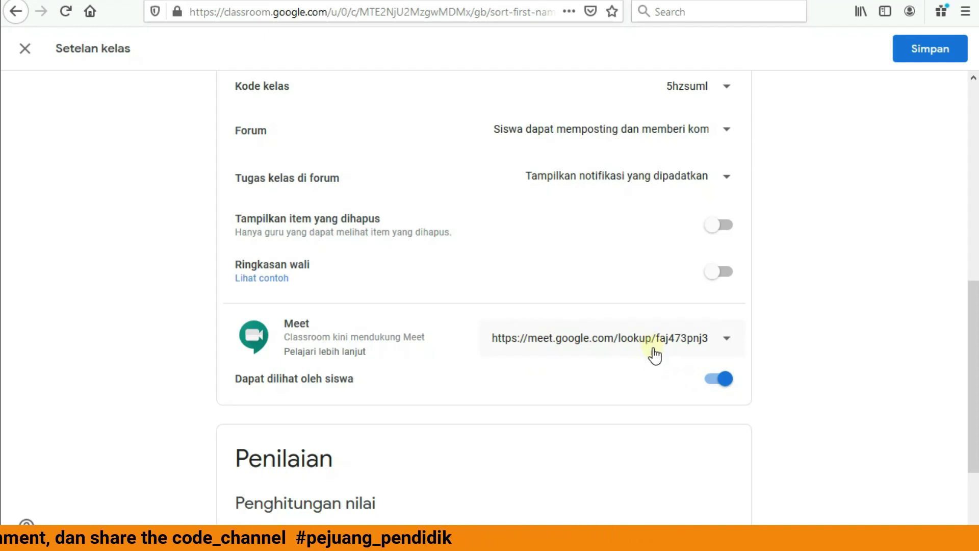
pyautogui.click(712, 388)
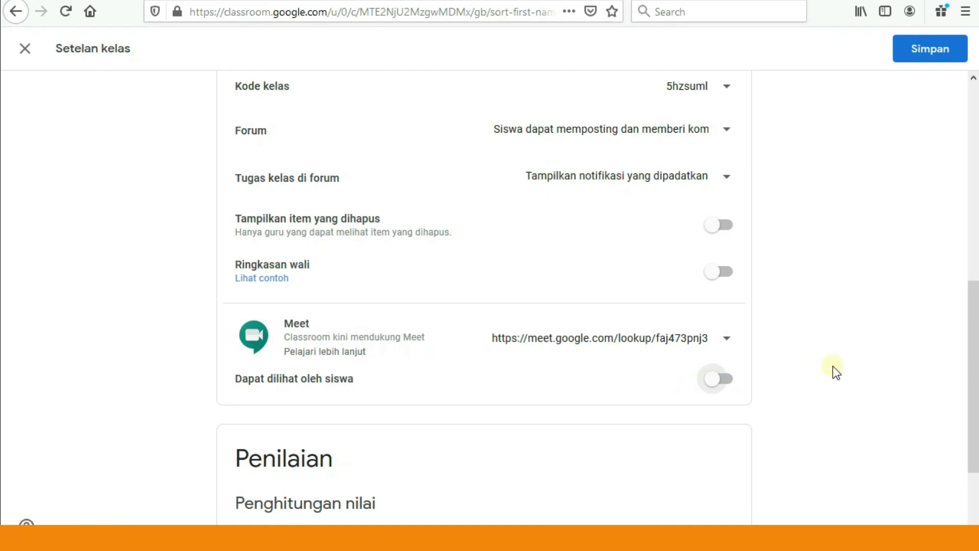
# - Make the Meet link visible to students and save the class settings of Kelas 8 Model
pyautogui.click(727, 384)
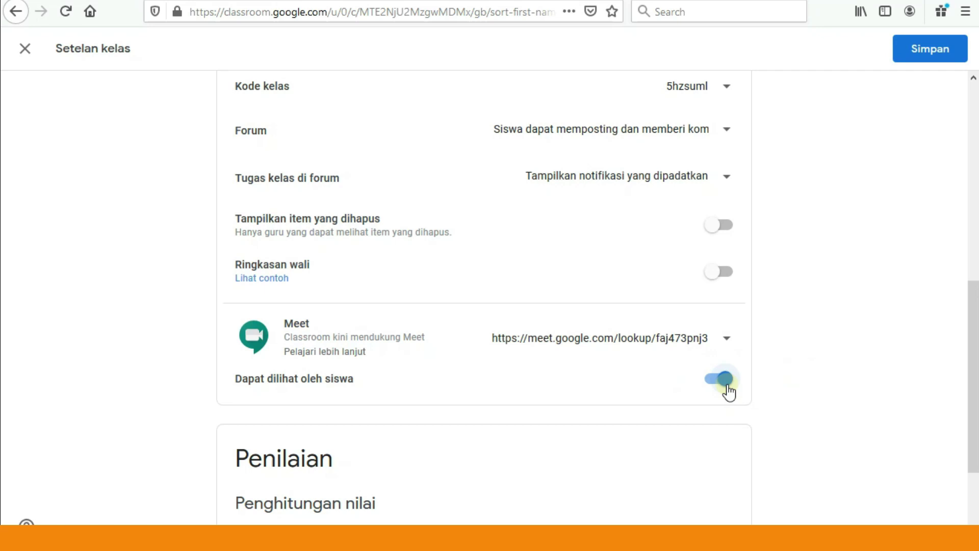
pyautogui.moveTo(974, 326); pyautogui.dragTo(975, 281)
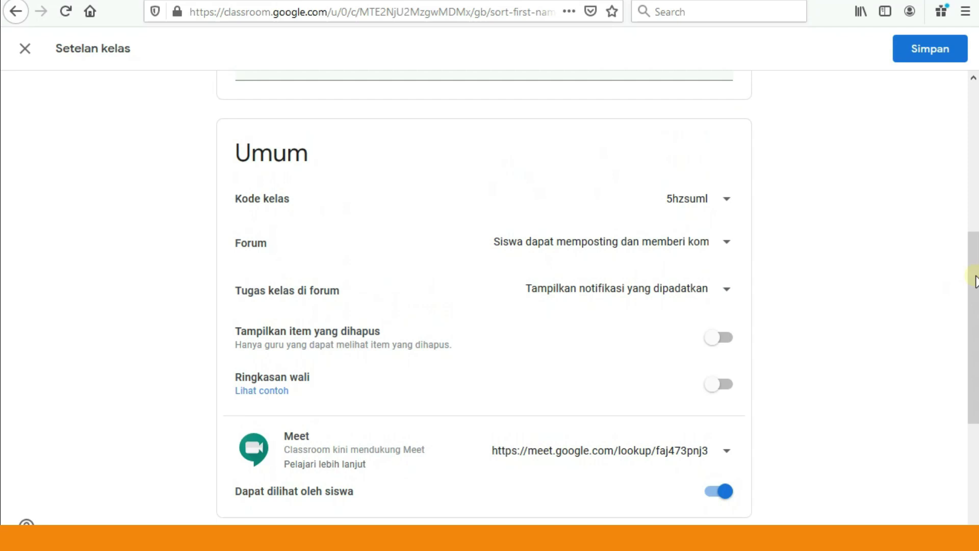
pyautogui.click(922, 60)
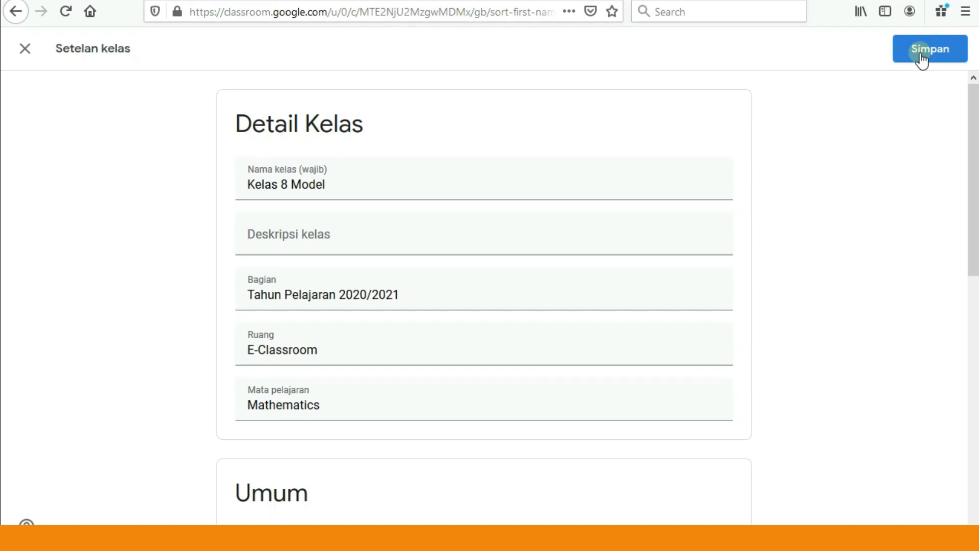
pyautogui.click(921, 51)
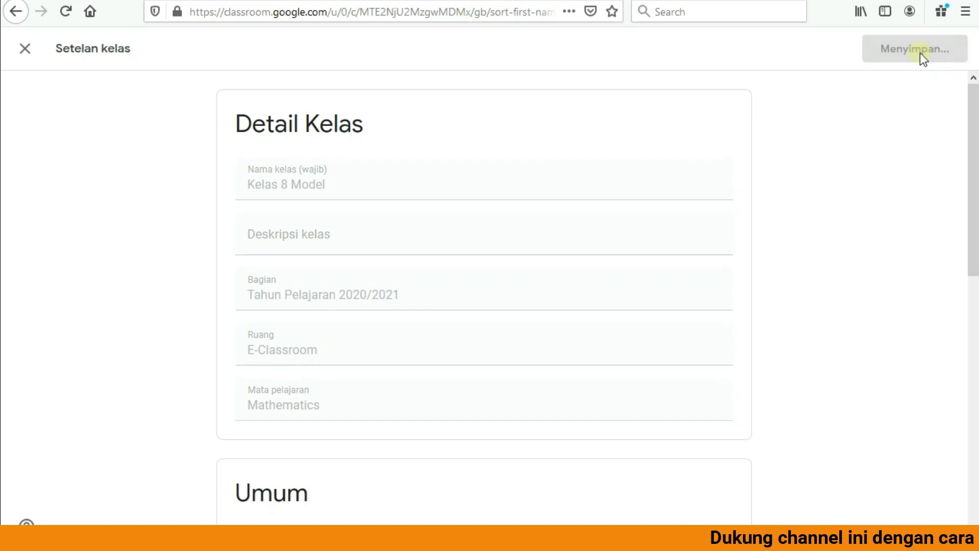
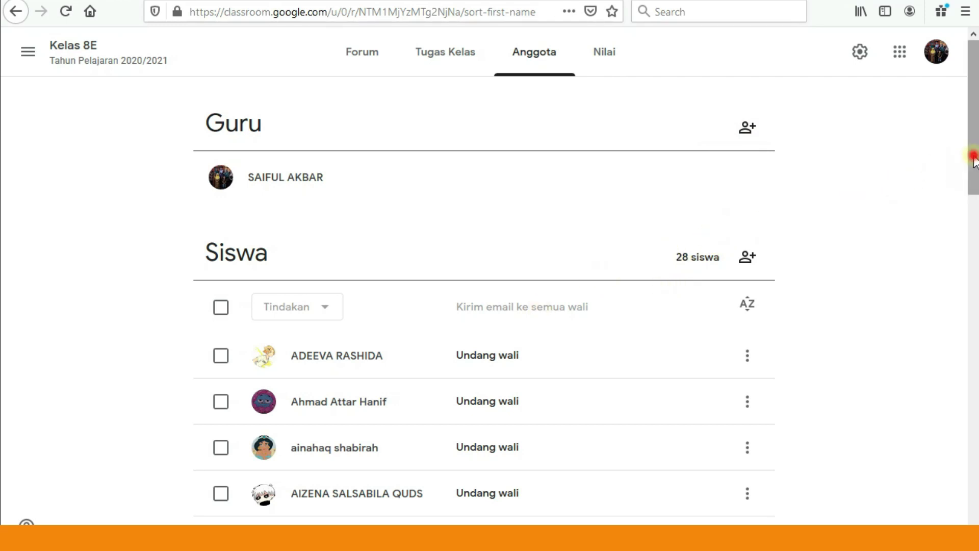
# - Switch to Kelas 8E and look through its teacher and student list on the Anggota page
pyautogui.moveTo(974, 158)
pyautogui.mouseDown()
pyautogui.moveTo(929, 354)
pyautogui.moveTo(929, 430)
pyautogui.moveTo(944, 153)
pyautogui.moveTo(975, 166)
pyautogui.mouseUp()
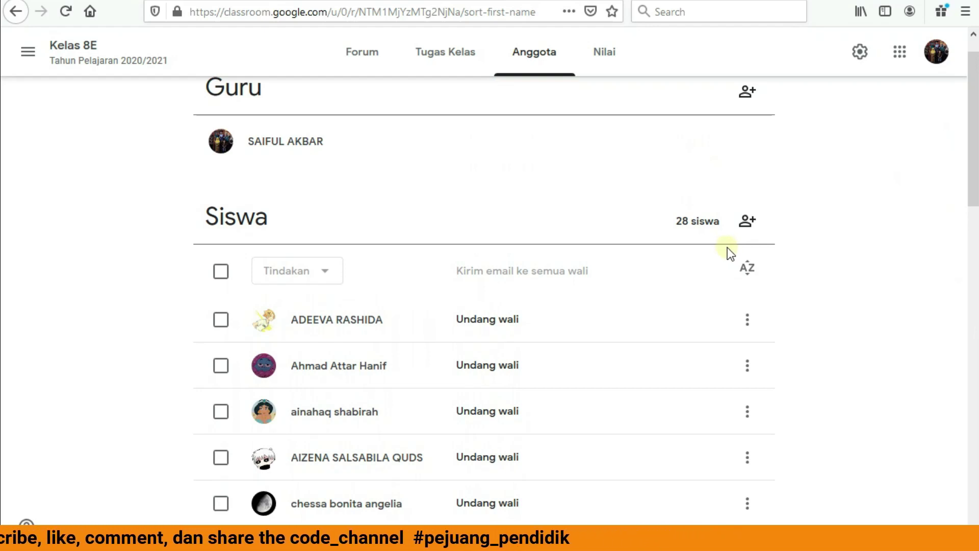
pyautogui.moveTo(969, 197)
pyautogui.mouseDown()
pyautogui.moveTo(969, 216)
pyautogui.moveTo(969, 195)
pyautogui.mouseUp()
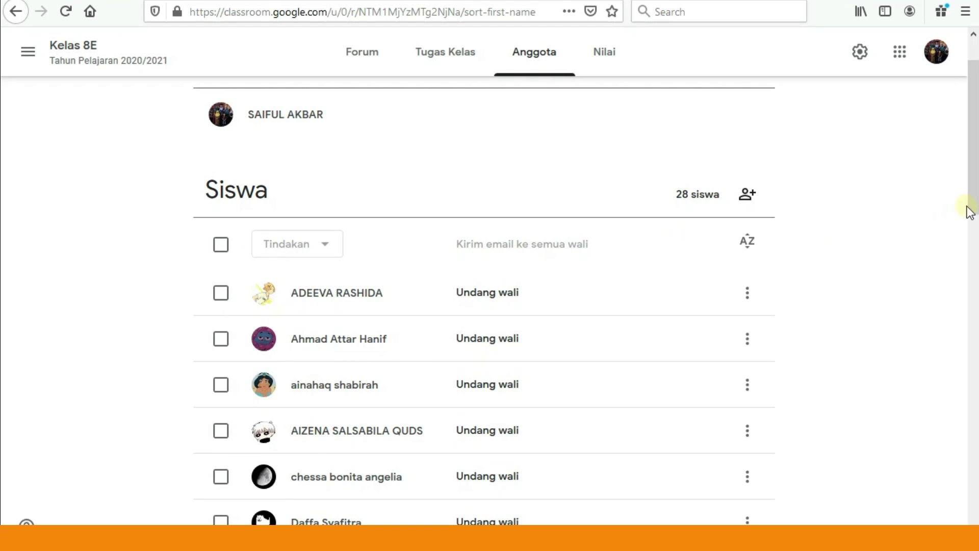
pyautogui.moveTo(970, 207); pyautogui.dragTo(970, 196)
pyautogui.scroll(-5, 959, 282)
pyautogui.scroll(3, 951, 275)
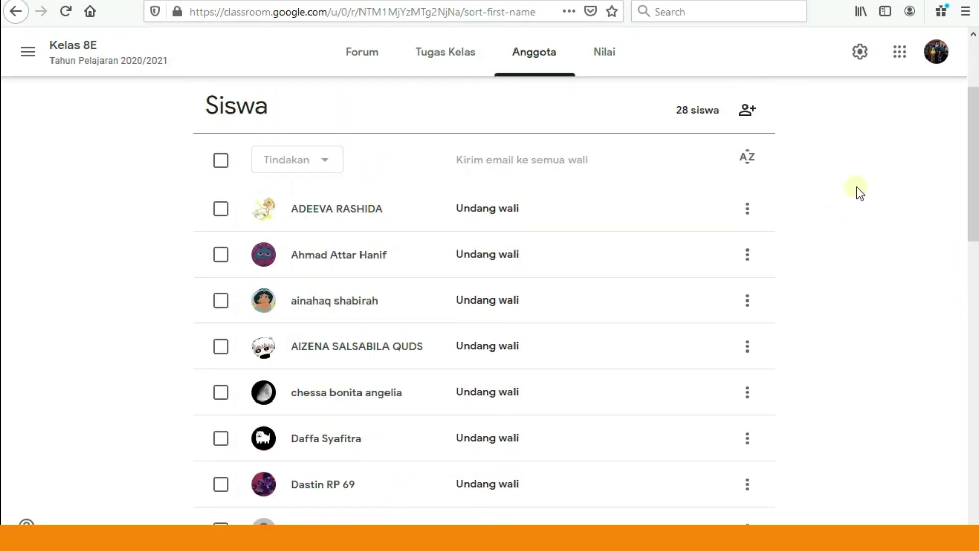
pyautogui.moveTo(970, 228); pyautogui.dragTo(964, 206)
pyautogui.scroll(-15, 964, 206)
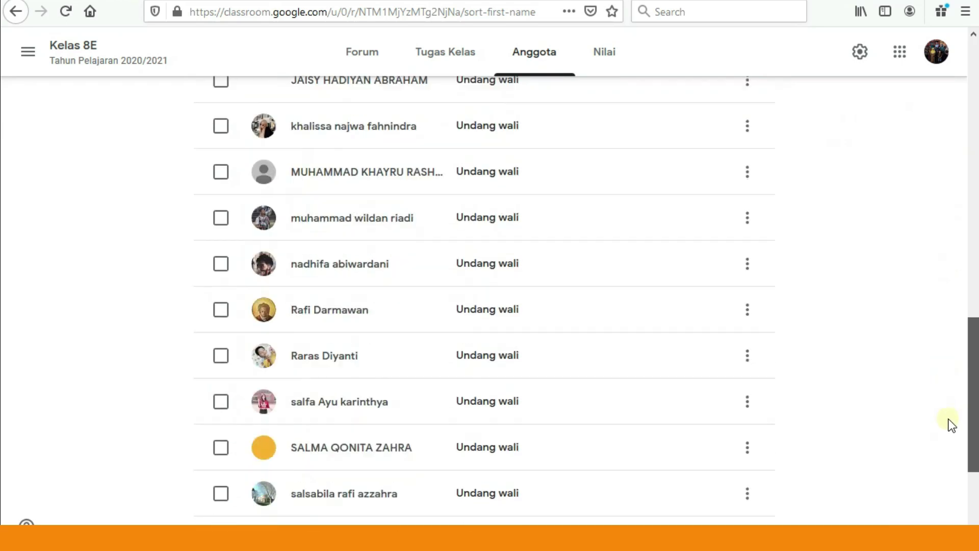
pyautogui.scroll(18, 977, 290)
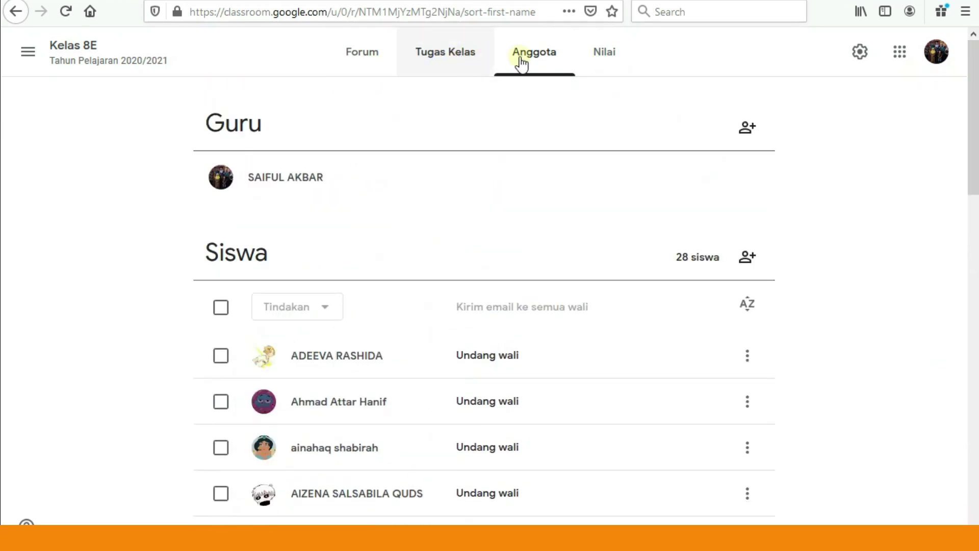
# - In the Nilai page of Kelas 8E, grade the third listed student's "Quartil, Jangkauan" assignment 90 out of 100
pyautogui.click(610, 55)
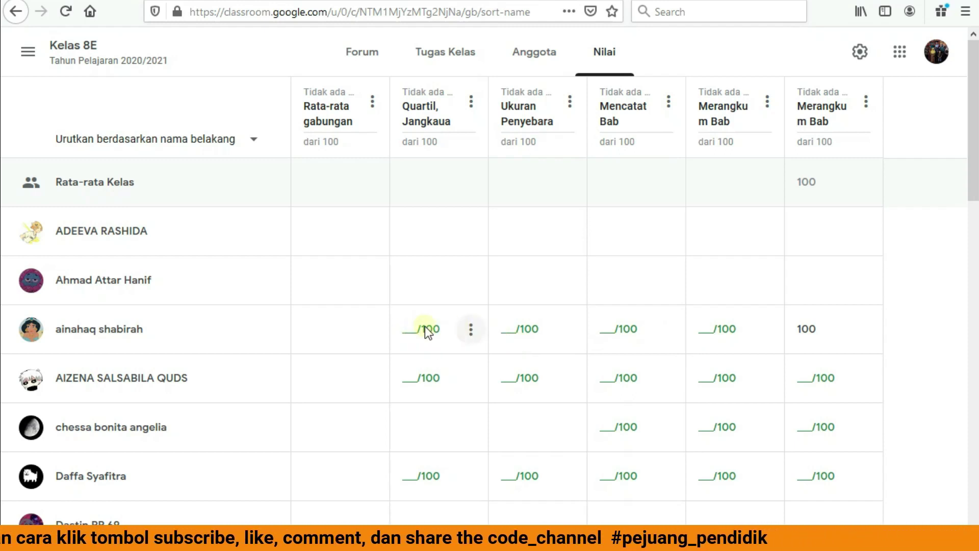
pyautogui.click(470, 330)
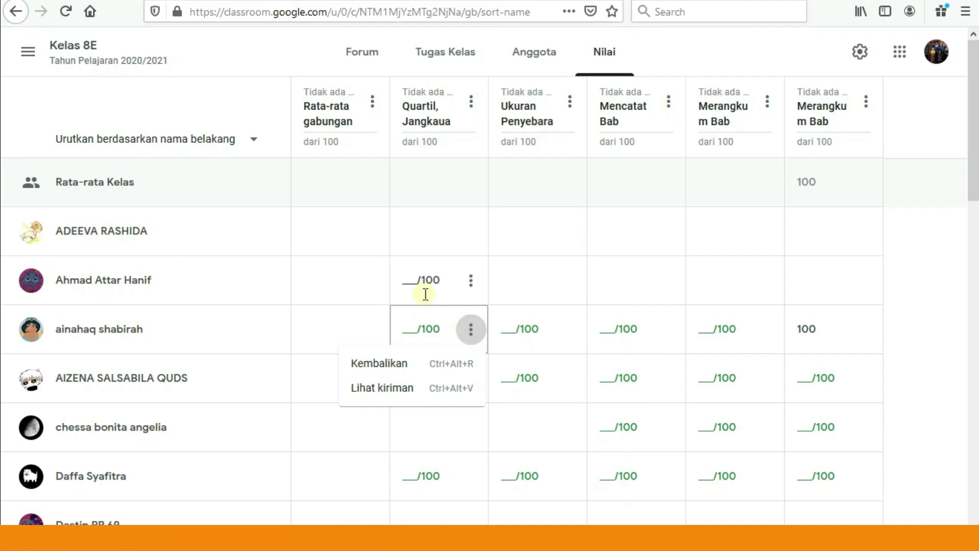
pyautogui.click(415, 327)
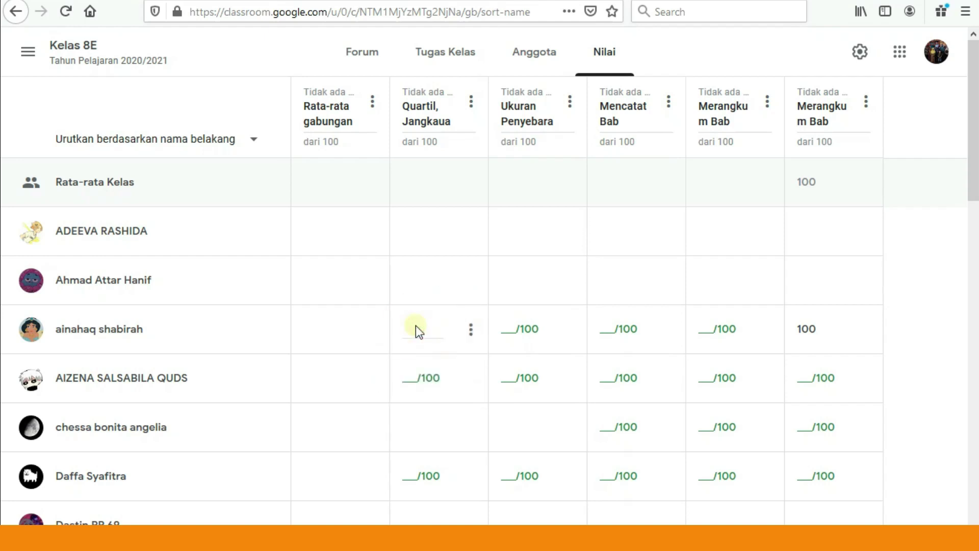
pyautogui.write('90')
# - Return the third listed student's graded "Quartil, Jangkauan" work with the private comment "Good Job"
pyautogui.click(472, 328)
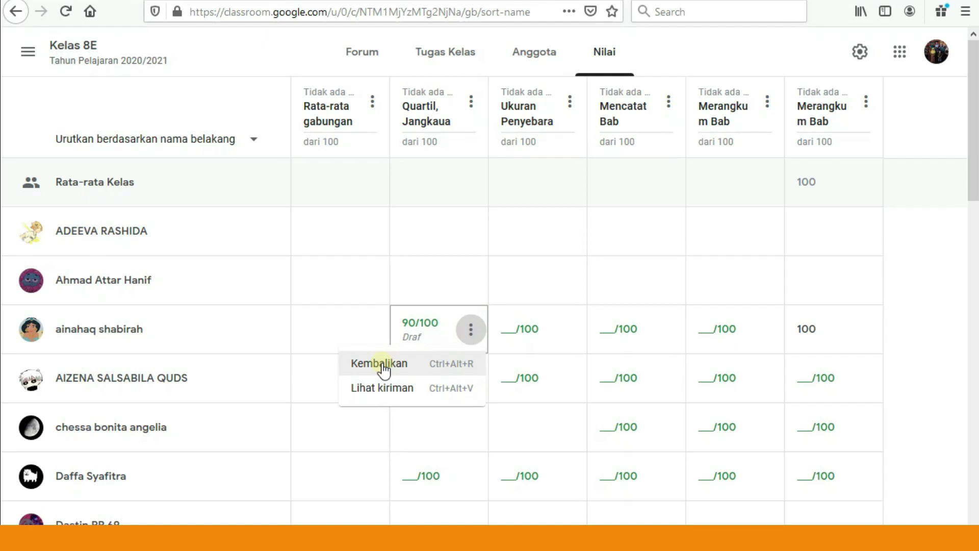
pyautogui.click(383, 364)
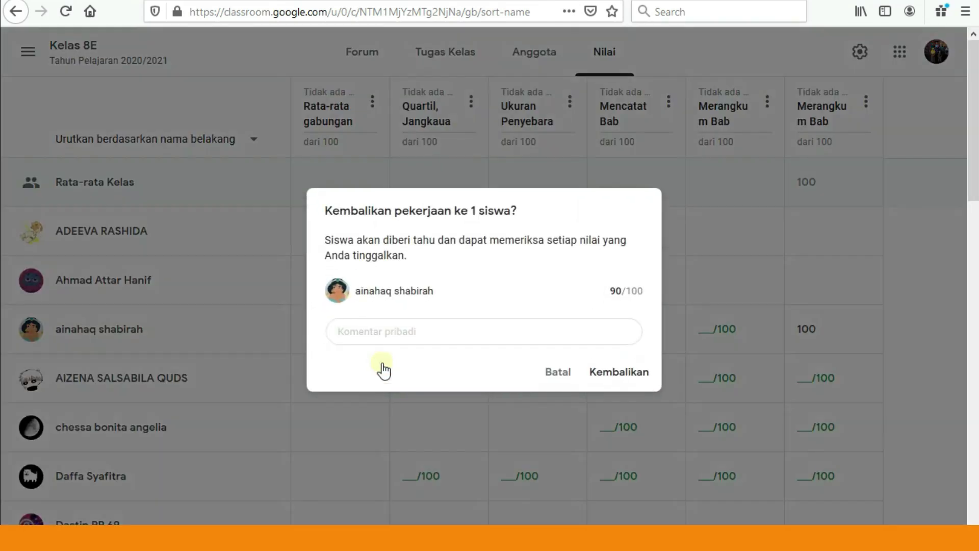
pyautogui.click(413, 333)
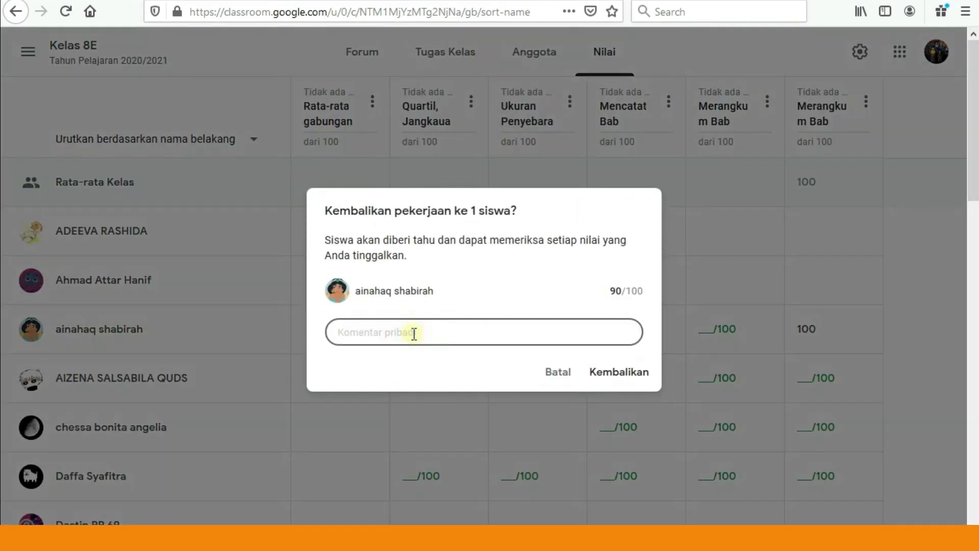
pyautogui.write('Good Job')
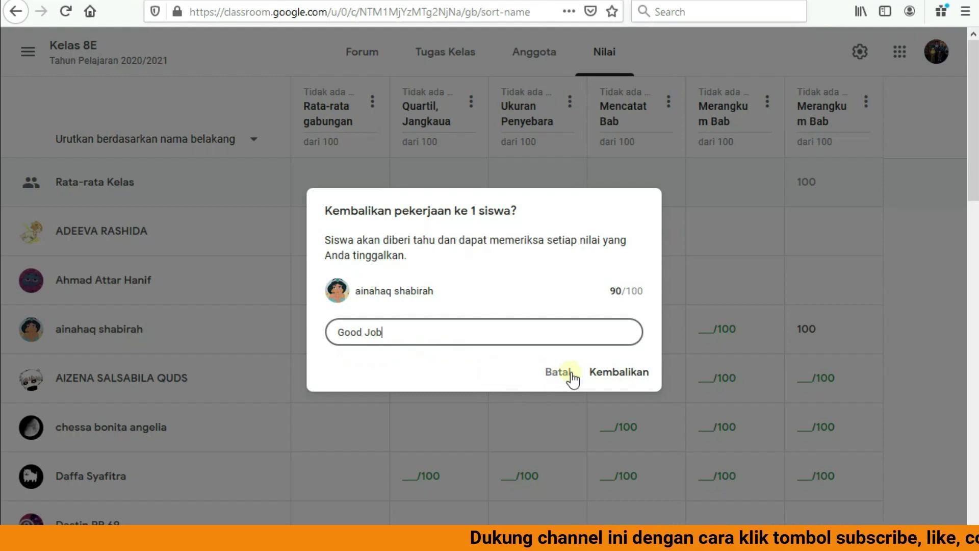
pyautogui.click(608, 372)
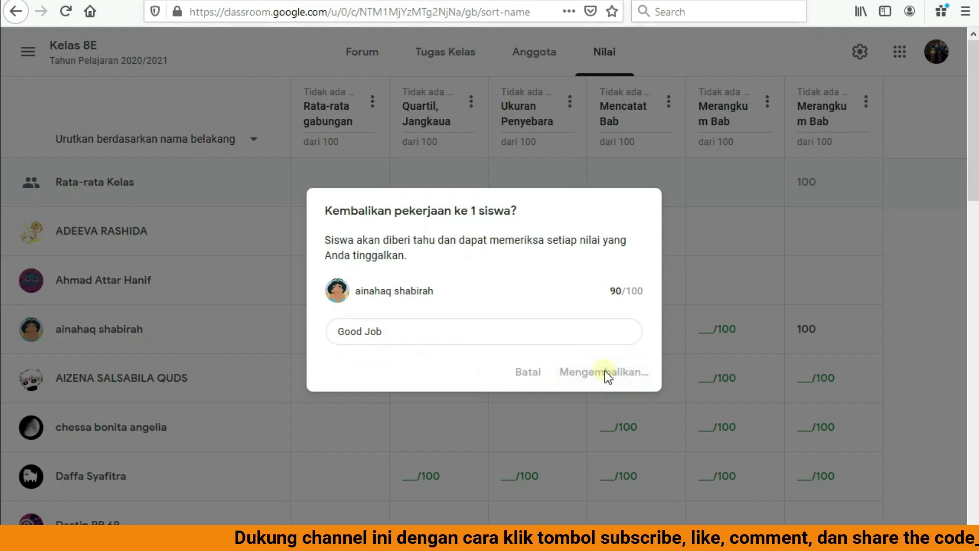
# - Review the students' grades and unmarked submissions in the Kelas 8E grade table
pyautogui.click(913, 283)
pyautogui.moveTo(376, 346); pyautogui.dragTo(542, 344)
pyautogui.click(424, 338)
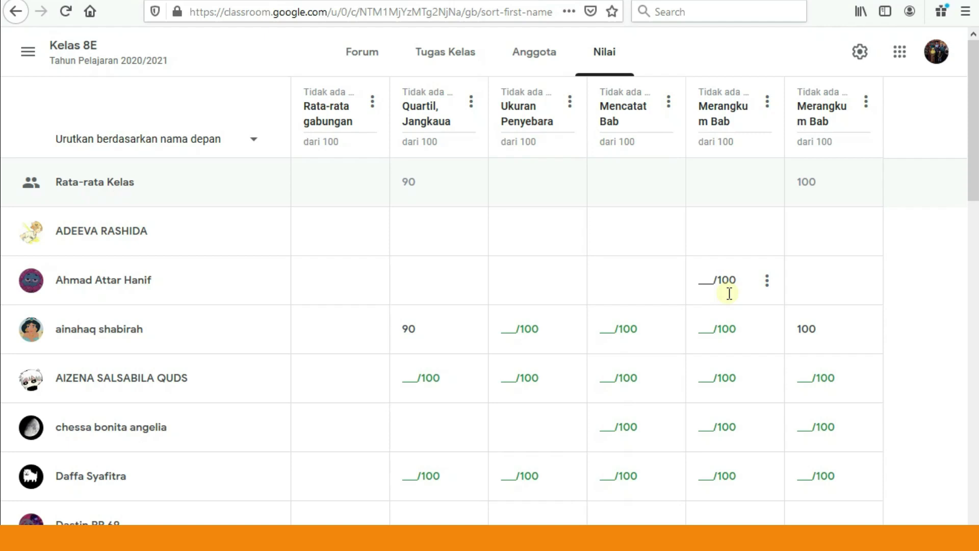
pyautogui.click(977, 172)
pyautogui.moveTo(976, 169); pyautogui.dragTo(868, 195)
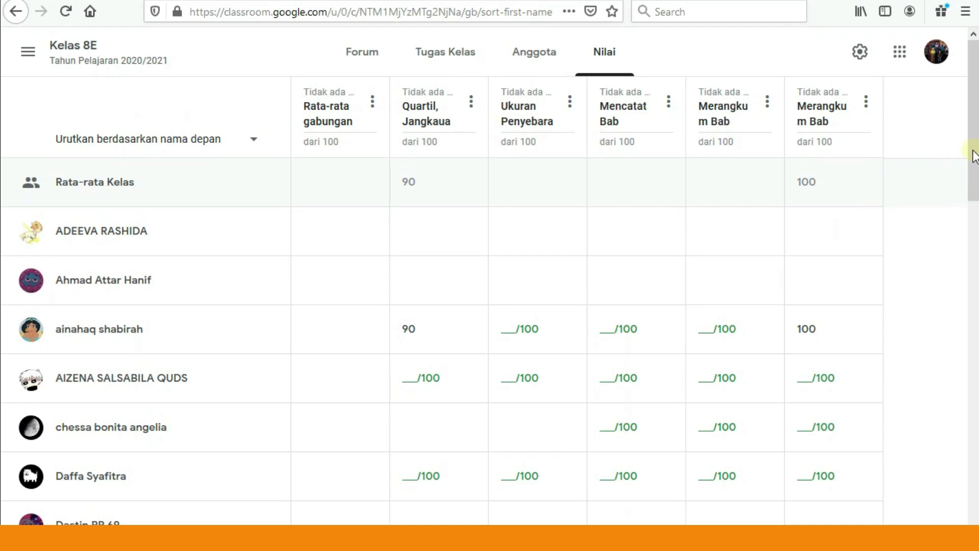
pyautogui.moveTo(974, 158)
pyautogui.mouseDown()
pyautogui.moveTo(971, 417)
pyautogui.moveTo(975, 143)
pyautogui.mouseUp()
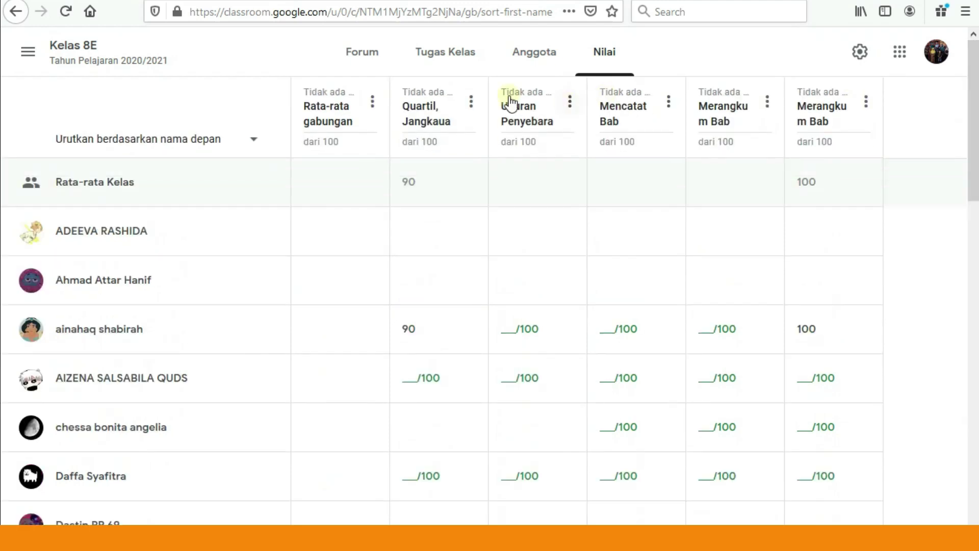
# - In the Kelas 8E class settings, set Tugas kelas di forum to "Tampilkan lampiran dan detail" and save
pyautogui.click(357, 56)
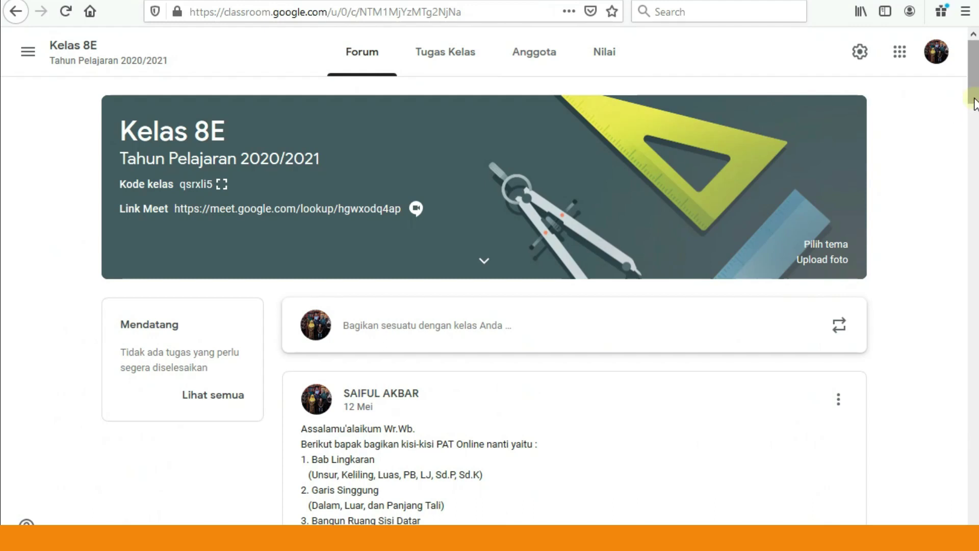
pyautogui.click(860, 61)
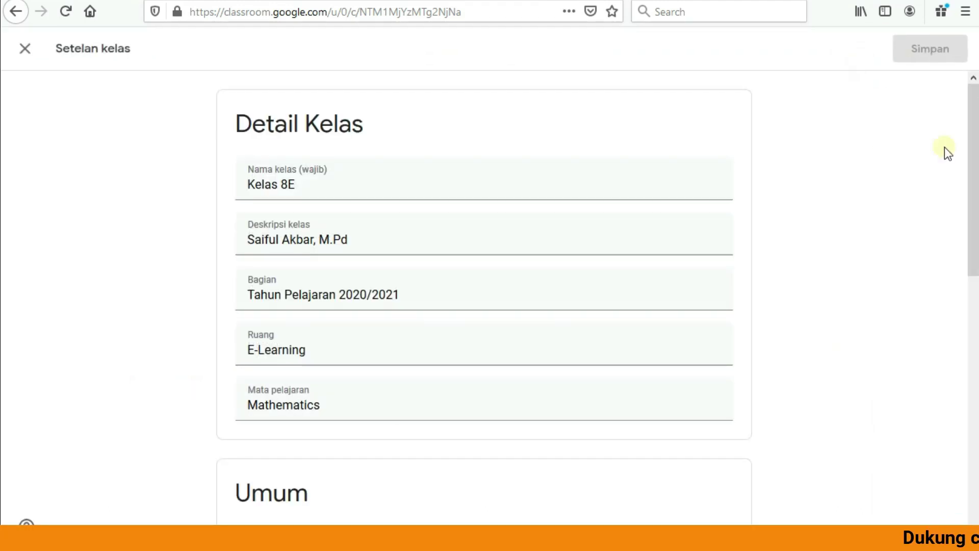
pyautogui.moveTo(972, 146); pyautogui.dragTo(975, 291)
pyautogui.click(955, 354)
pyautogui.hotkey('ctrl', 'a')
pyautogui.click(866, 215)
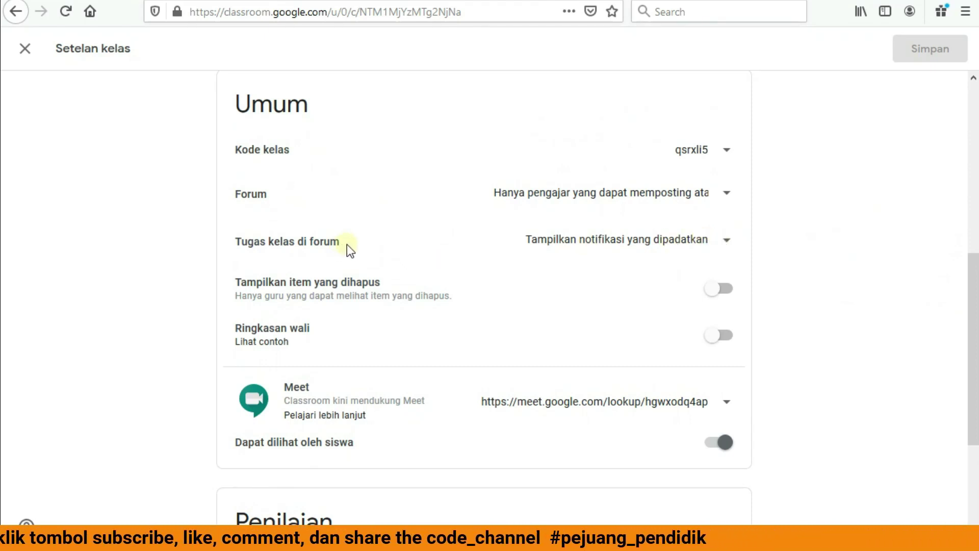
pyautogui.click(678, 241)
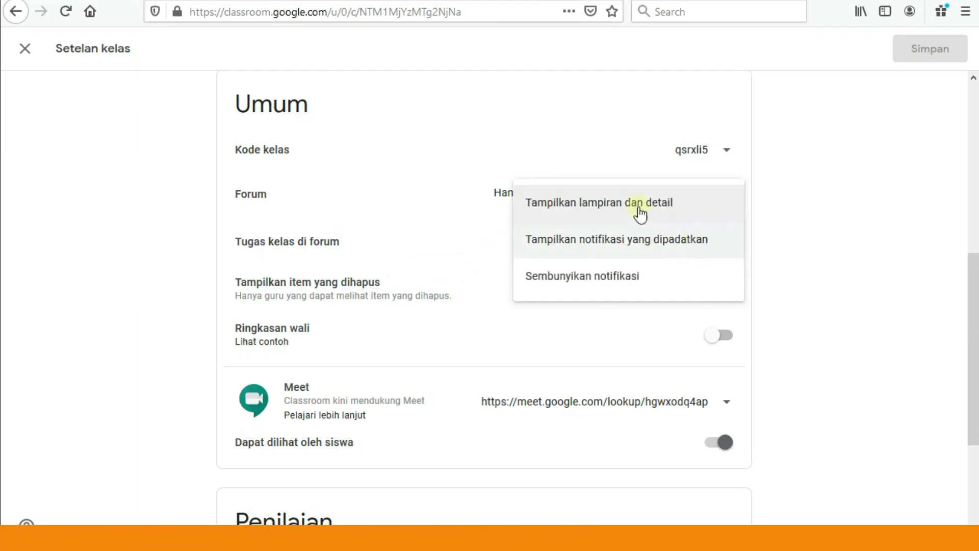
pyautogui.click(638, 206)
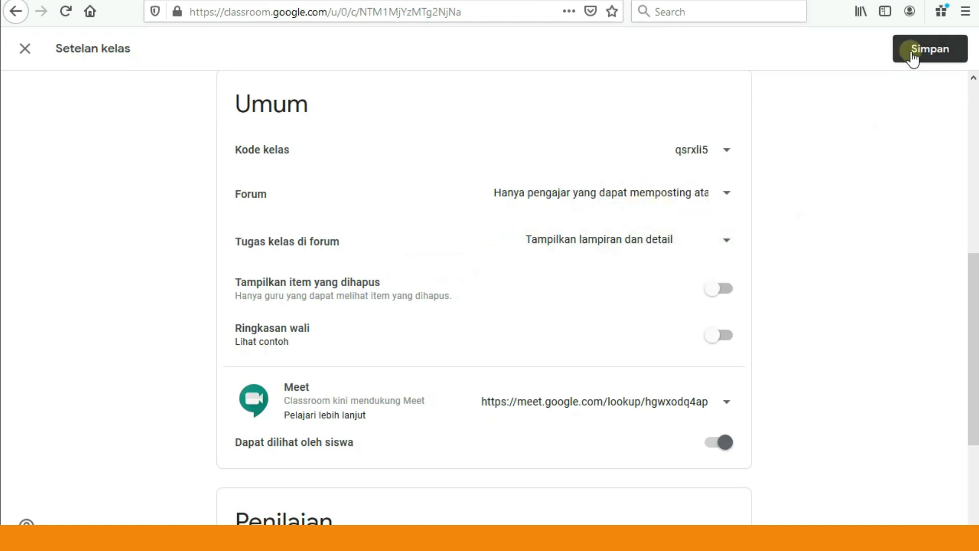
pyautogui.click(910, 51)
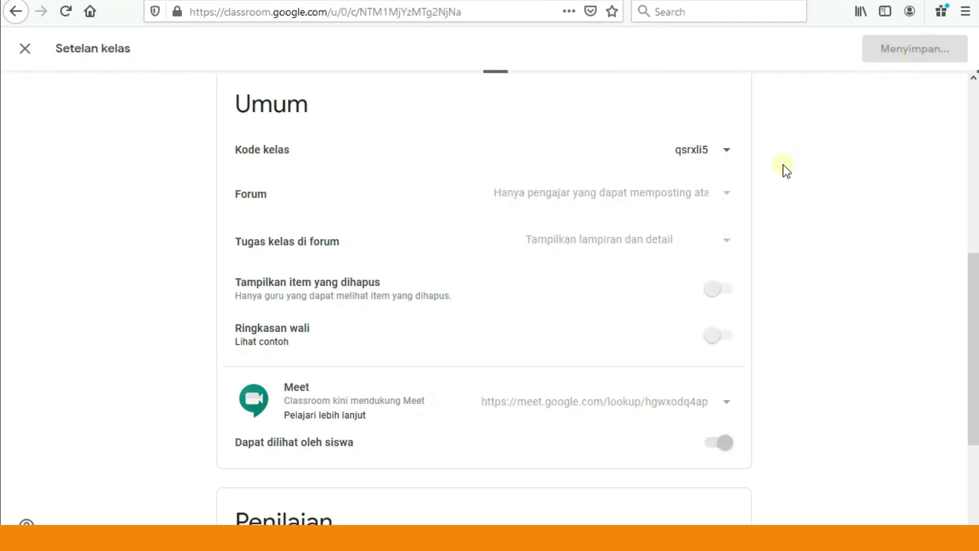
# - Check how the assignment posts show their attachments and submission details in the Kelas 8E Forum
pyautogui.scroll(-20, 796, 163)
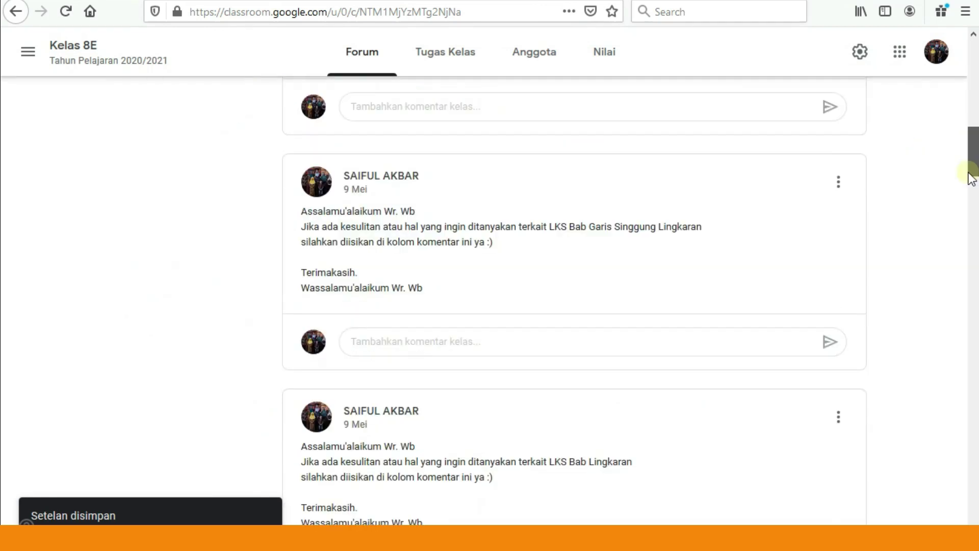
pyautogui.scroll(-3, 966, 279)
pyautogui.scroll(2, 963, 263)
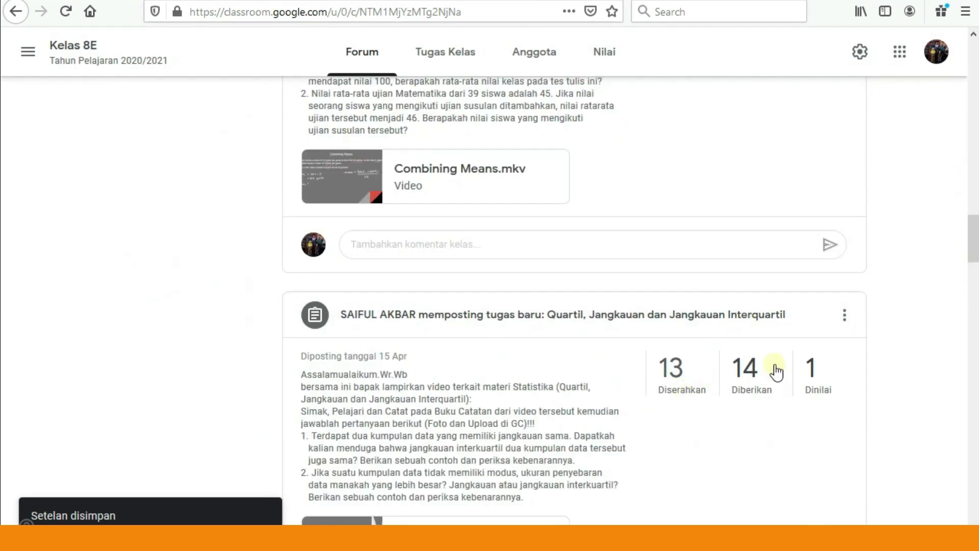
pyautogui.moveTo(973, 246); pyautogui.dragTo(974, 255)
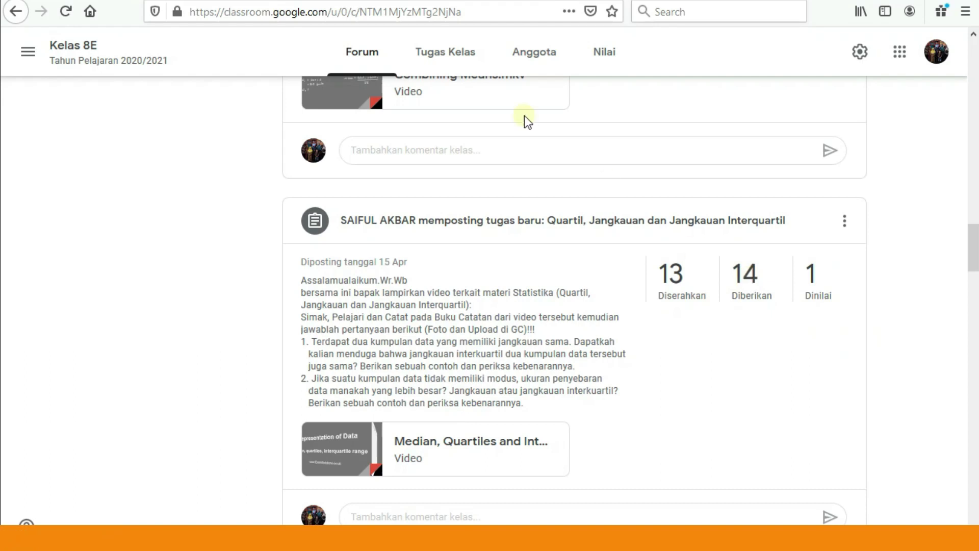
# - Expand the Kubus dan Balok assignment in Tugas Kelas and view the students listed under Diberikan
pyautogui.click(455, 64)
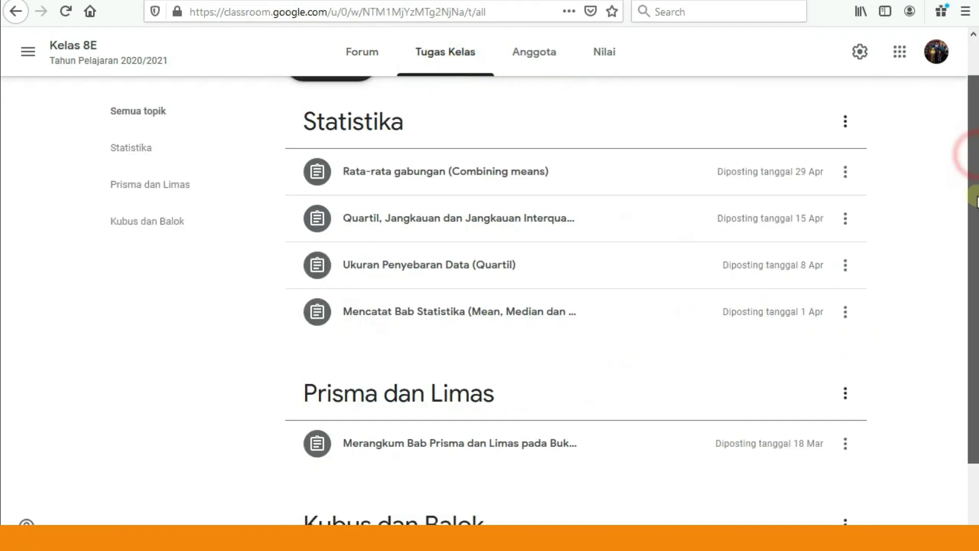
pyautogui.moveTo(971, 153); pyautogui.dragTo(976, 373)
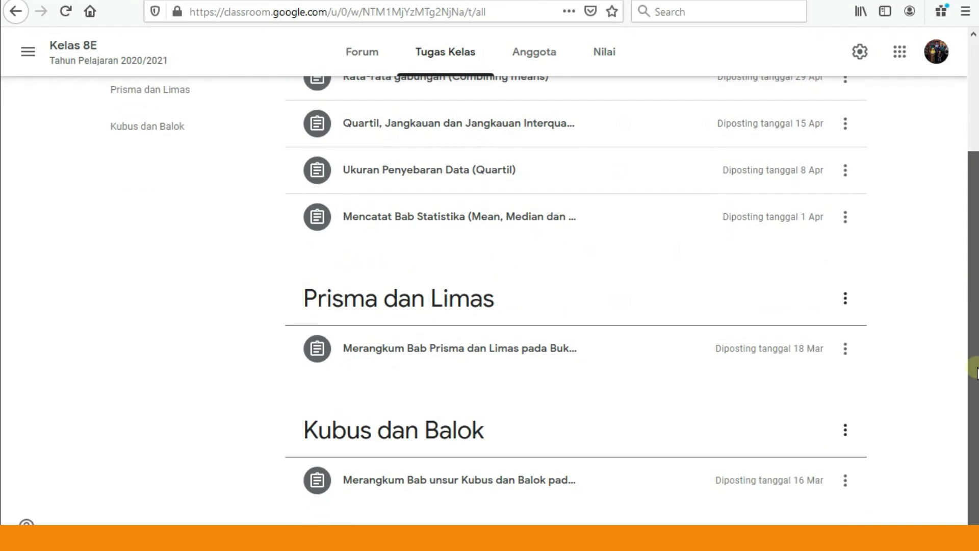
pyautogui.click(498, 489)
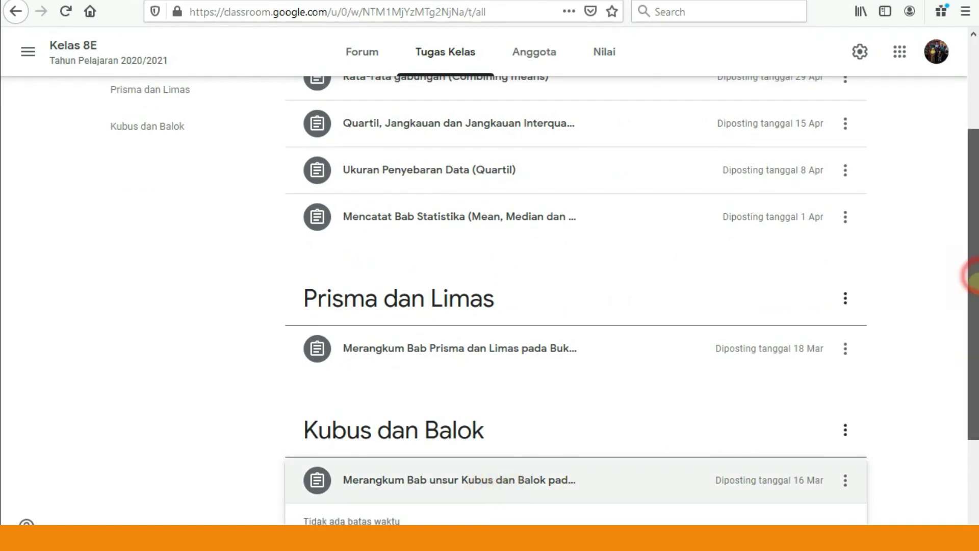
pyautogui.moveTo(971, 278); pyautogui.dragTo(973, 377)
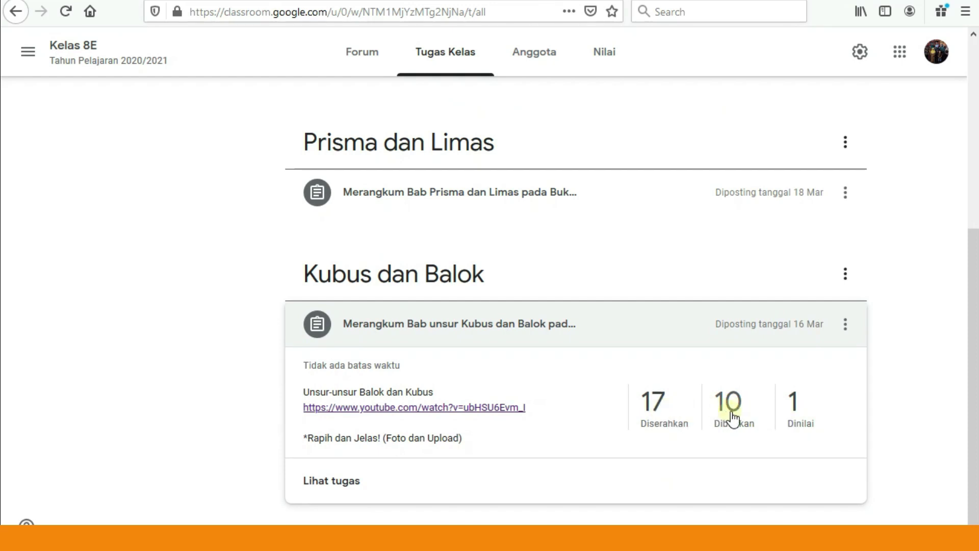
pyautogui.click(732, 413)
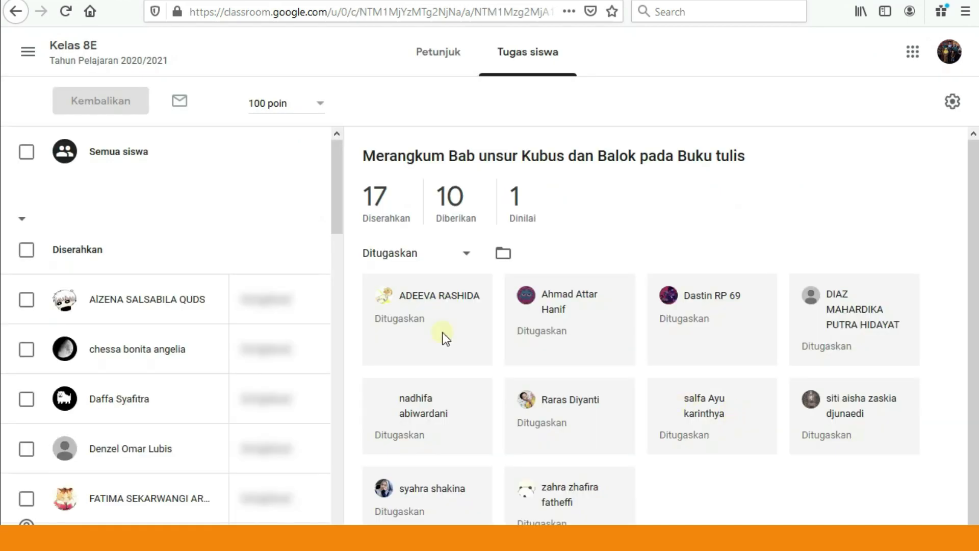
pyautogui.moveTo(335, 183); pyautogui.dragTo(334, 162)
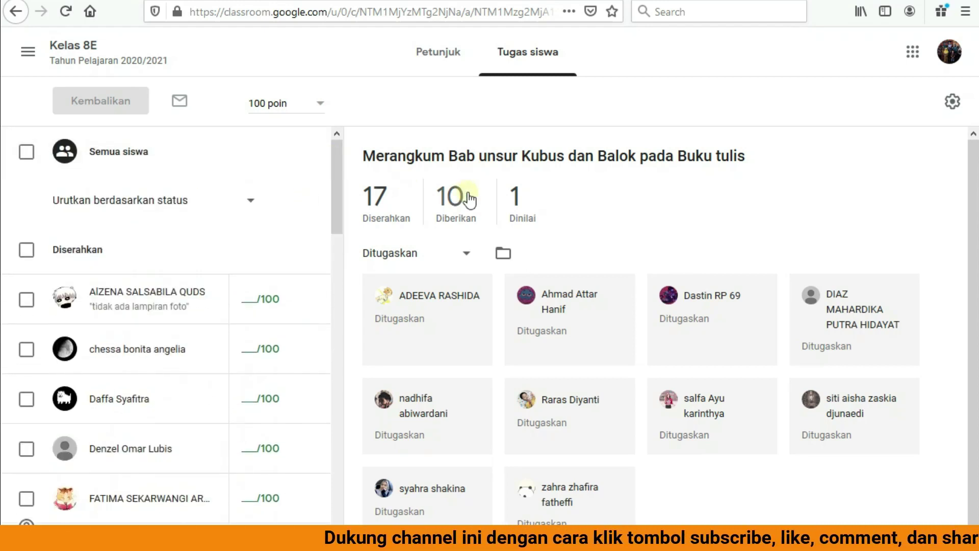